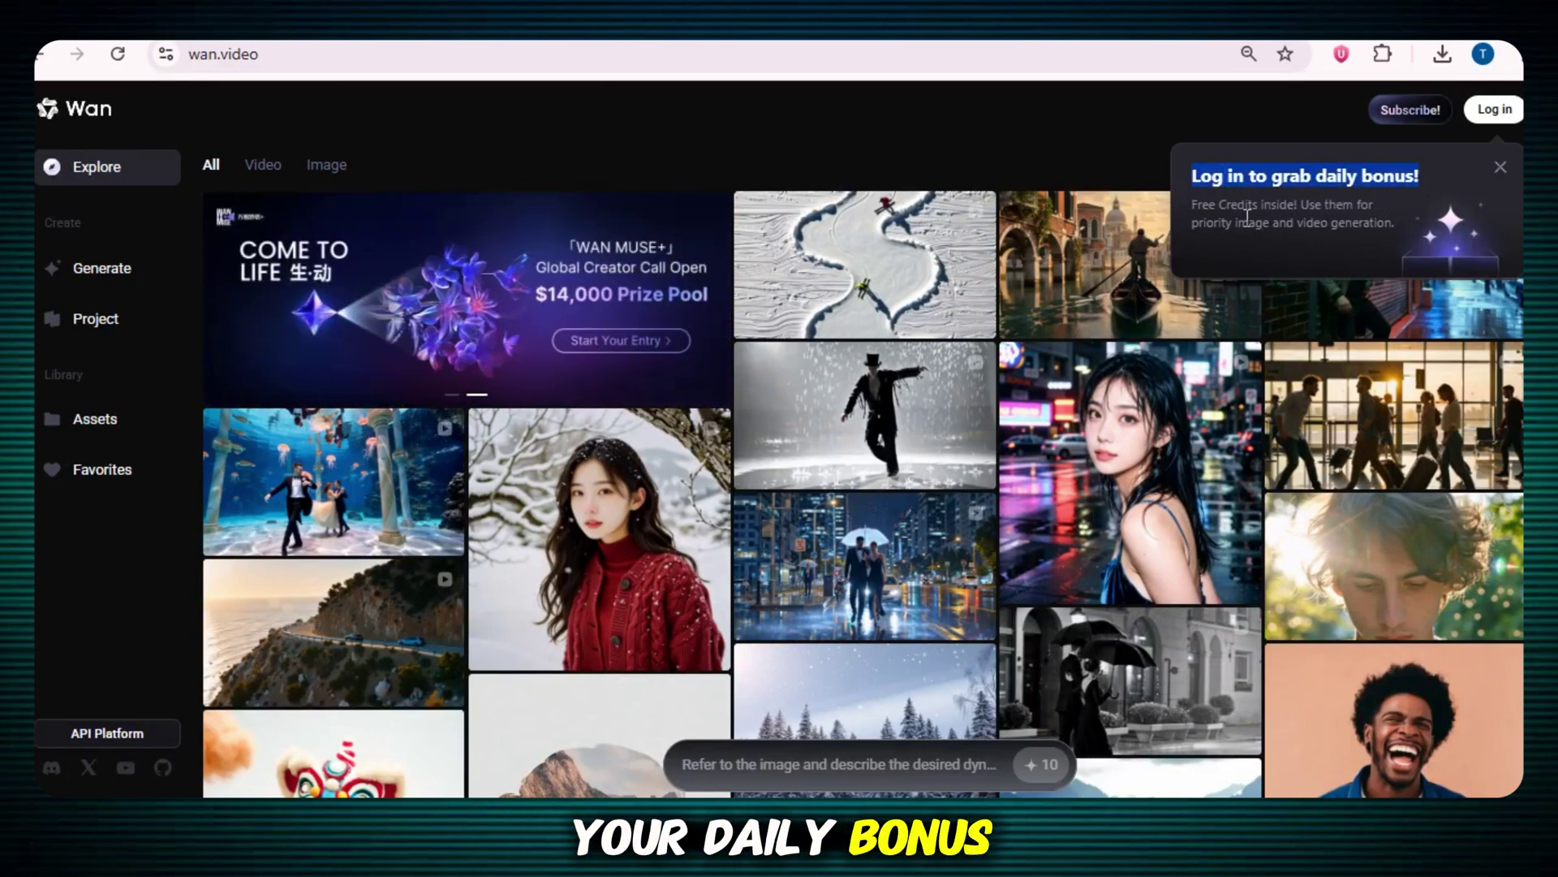
- Dismiss the daily bonus prompt, go to Log in, and switch to the Create an account form
left_click(1129, 155)
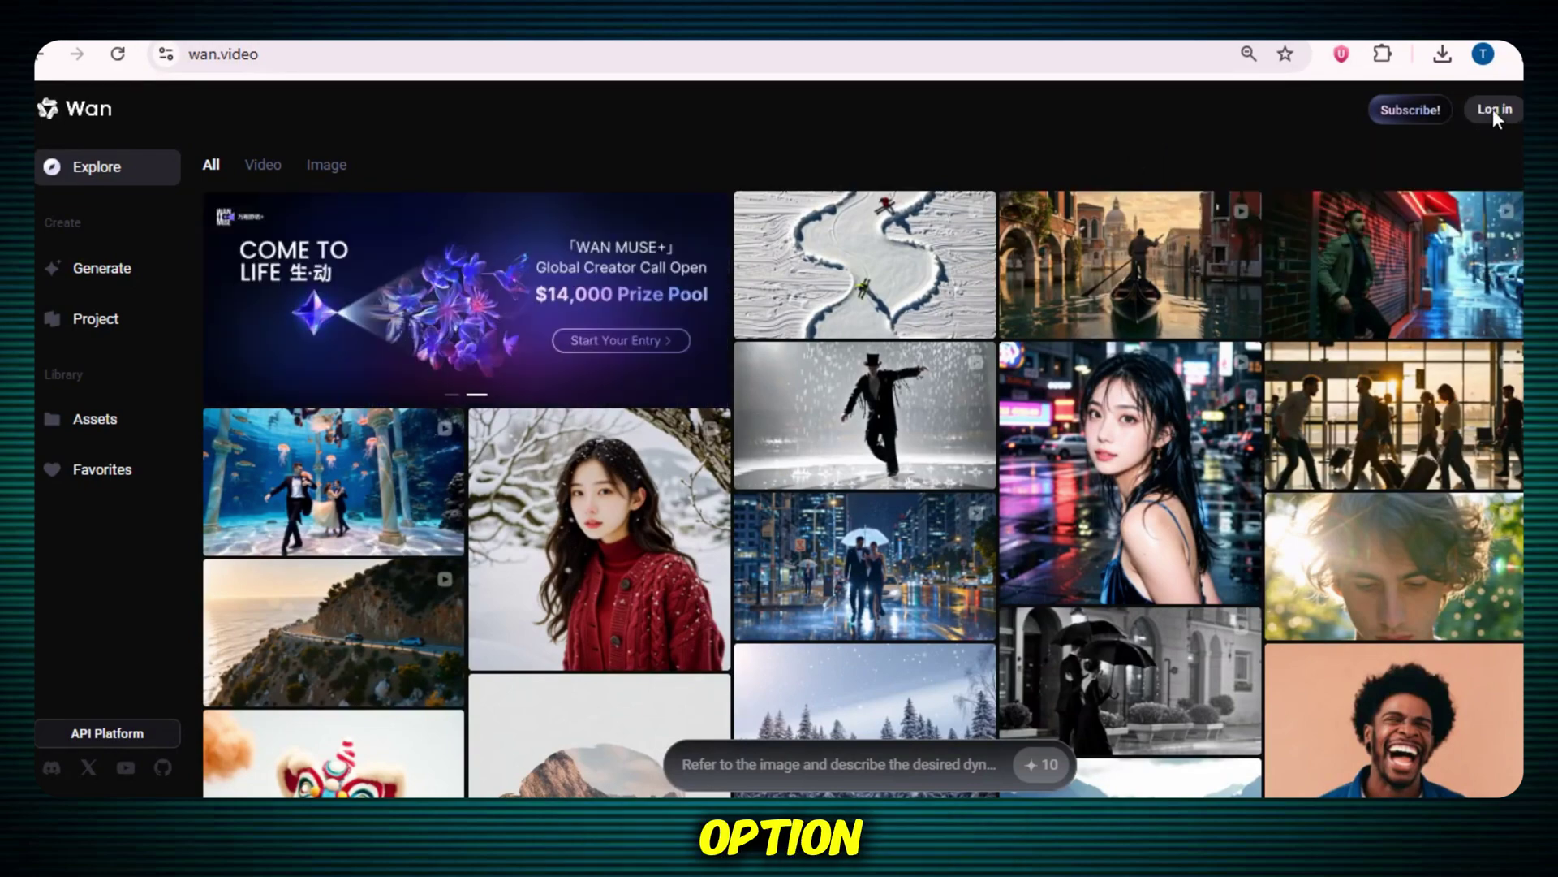
left_click(1487, 111)
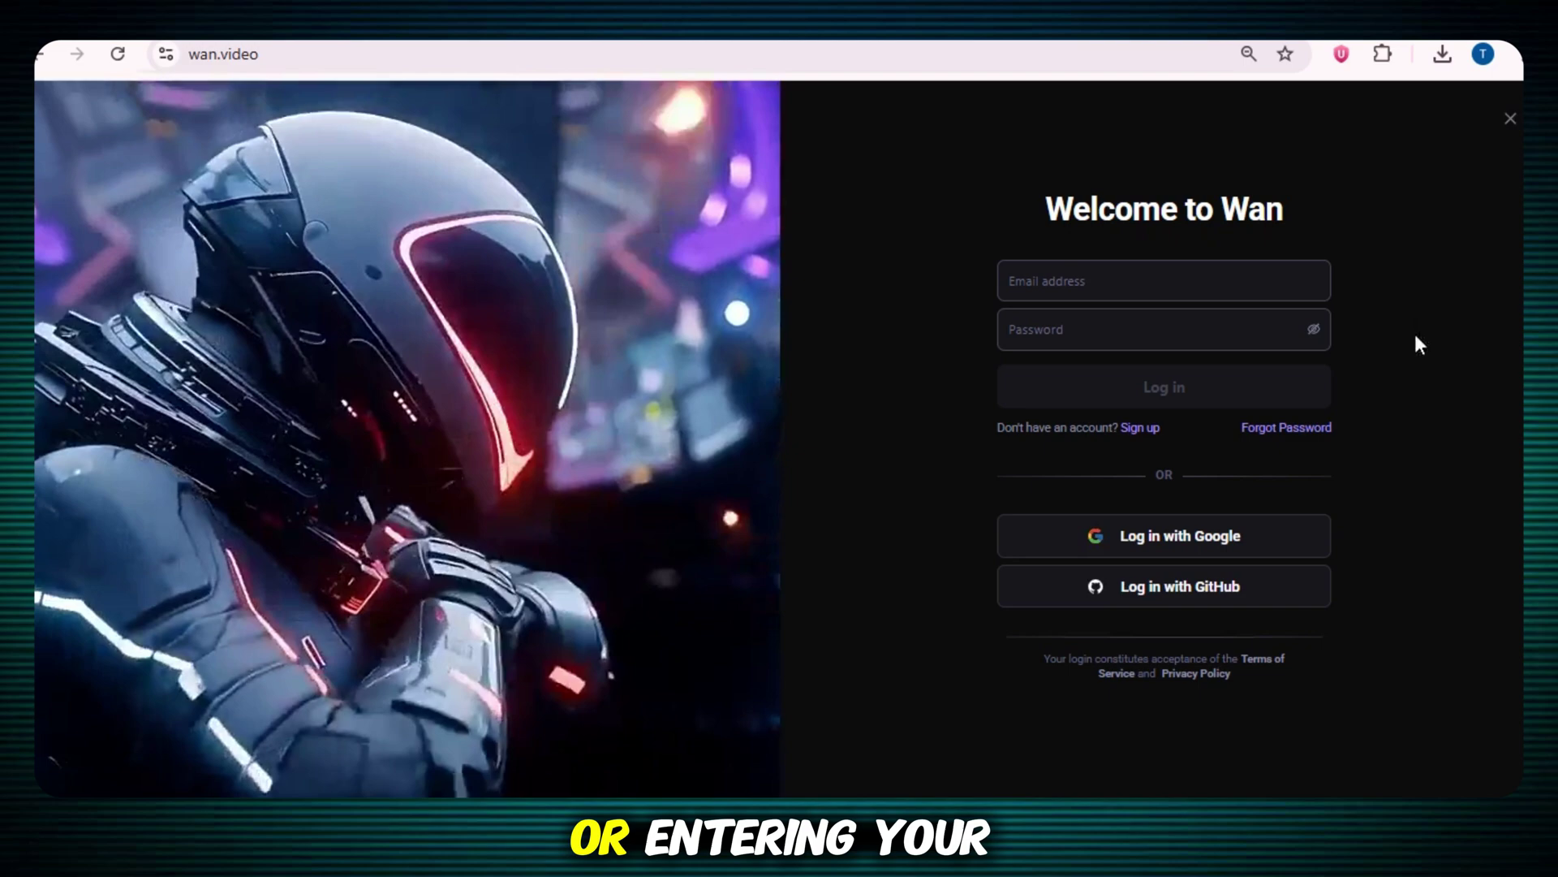
left_click(1140, 427)
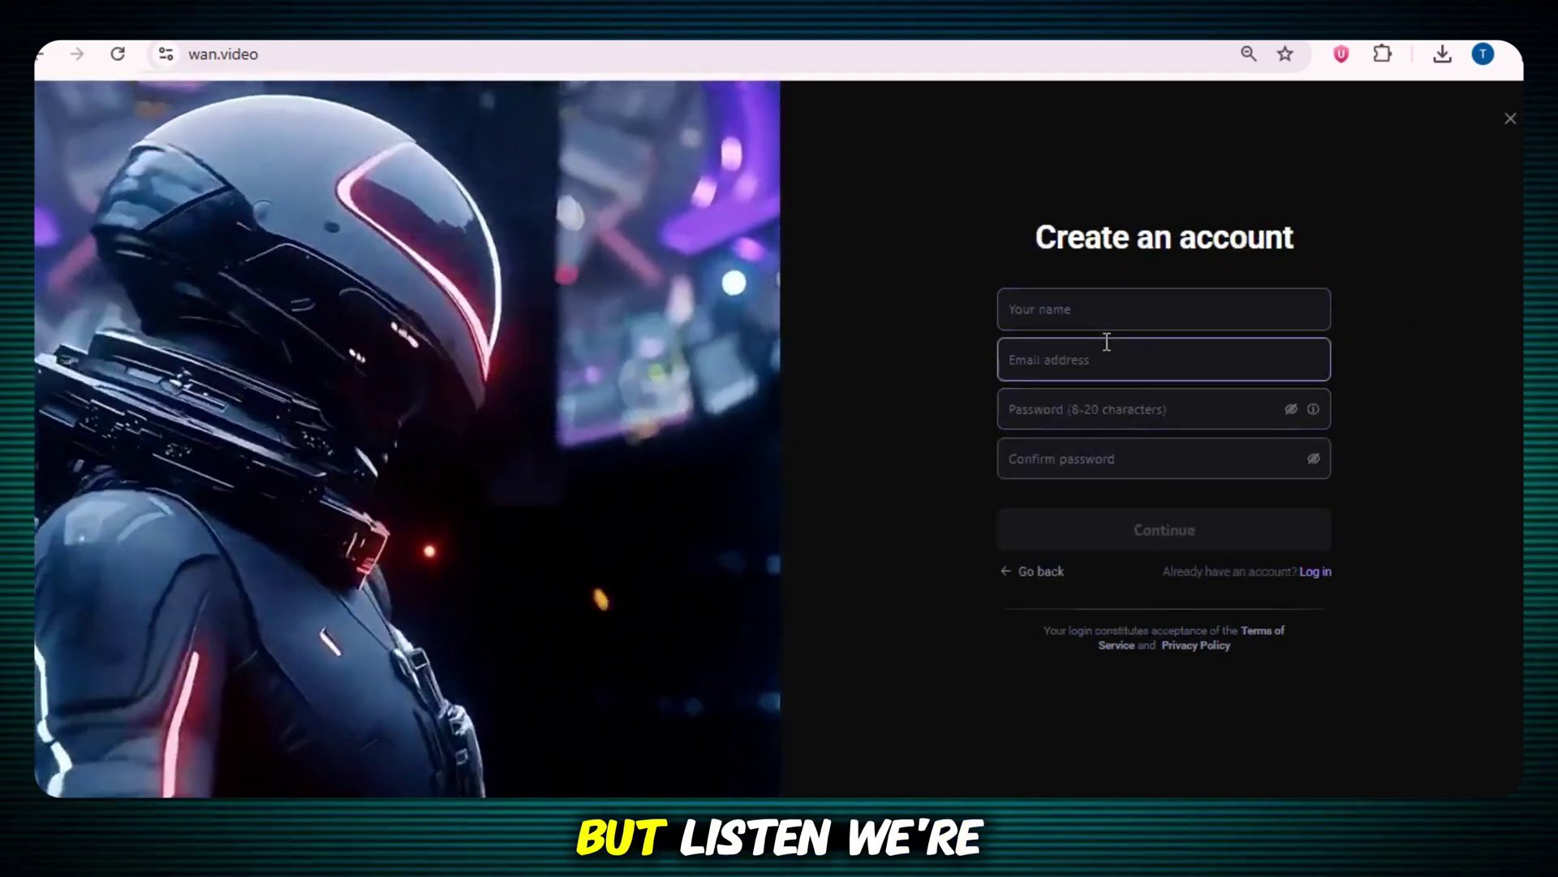
double_click(1082, 238)
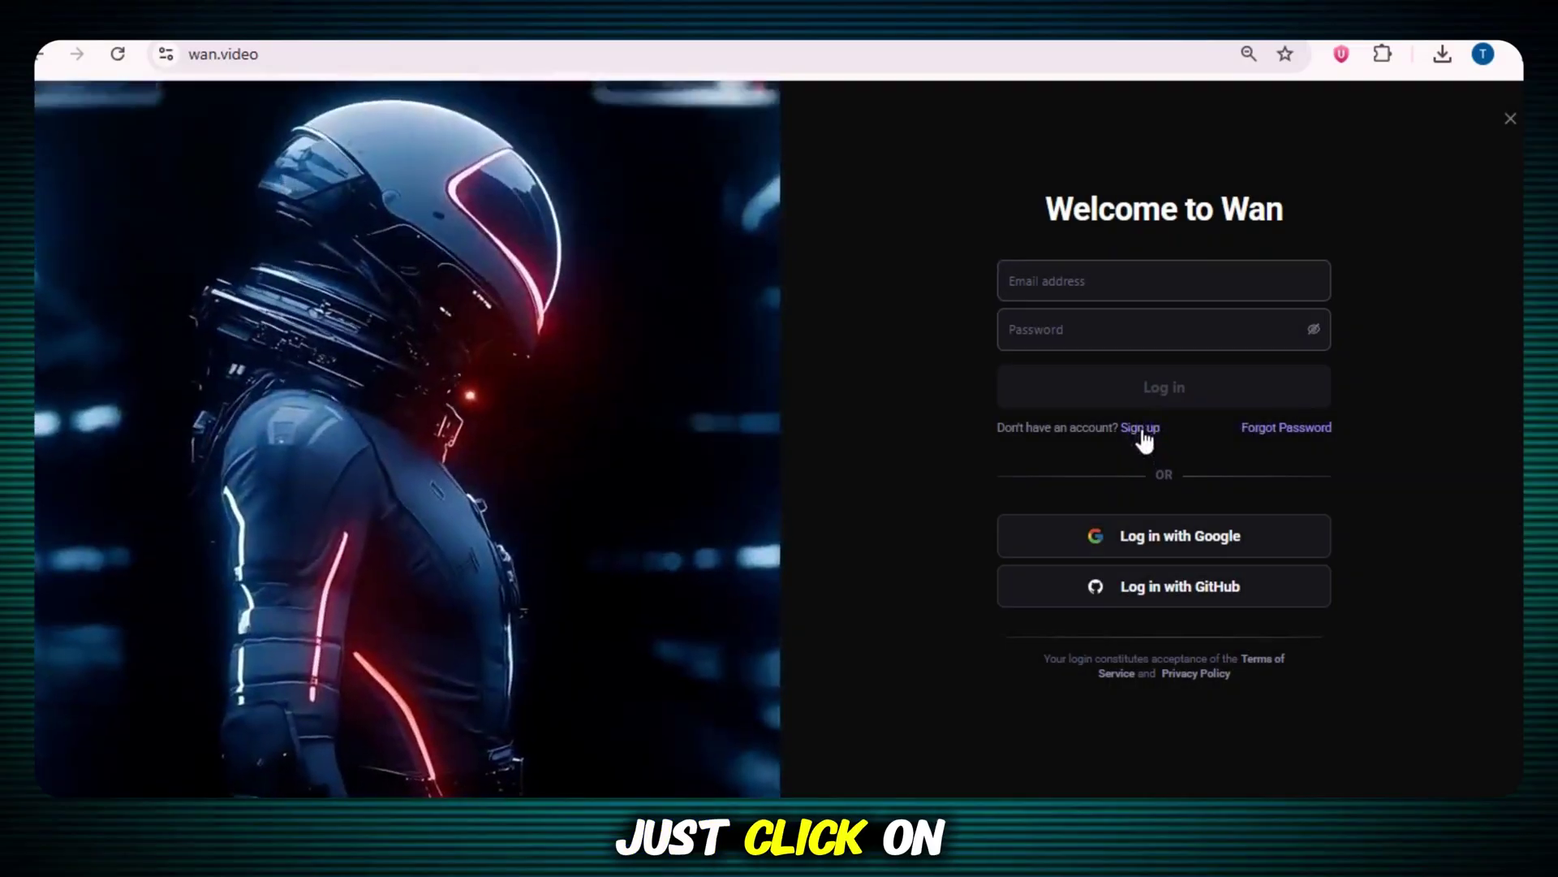
- Fill the sign-up form with the pasted temporary email, a name and password, and submit
left_click(1141, 429)
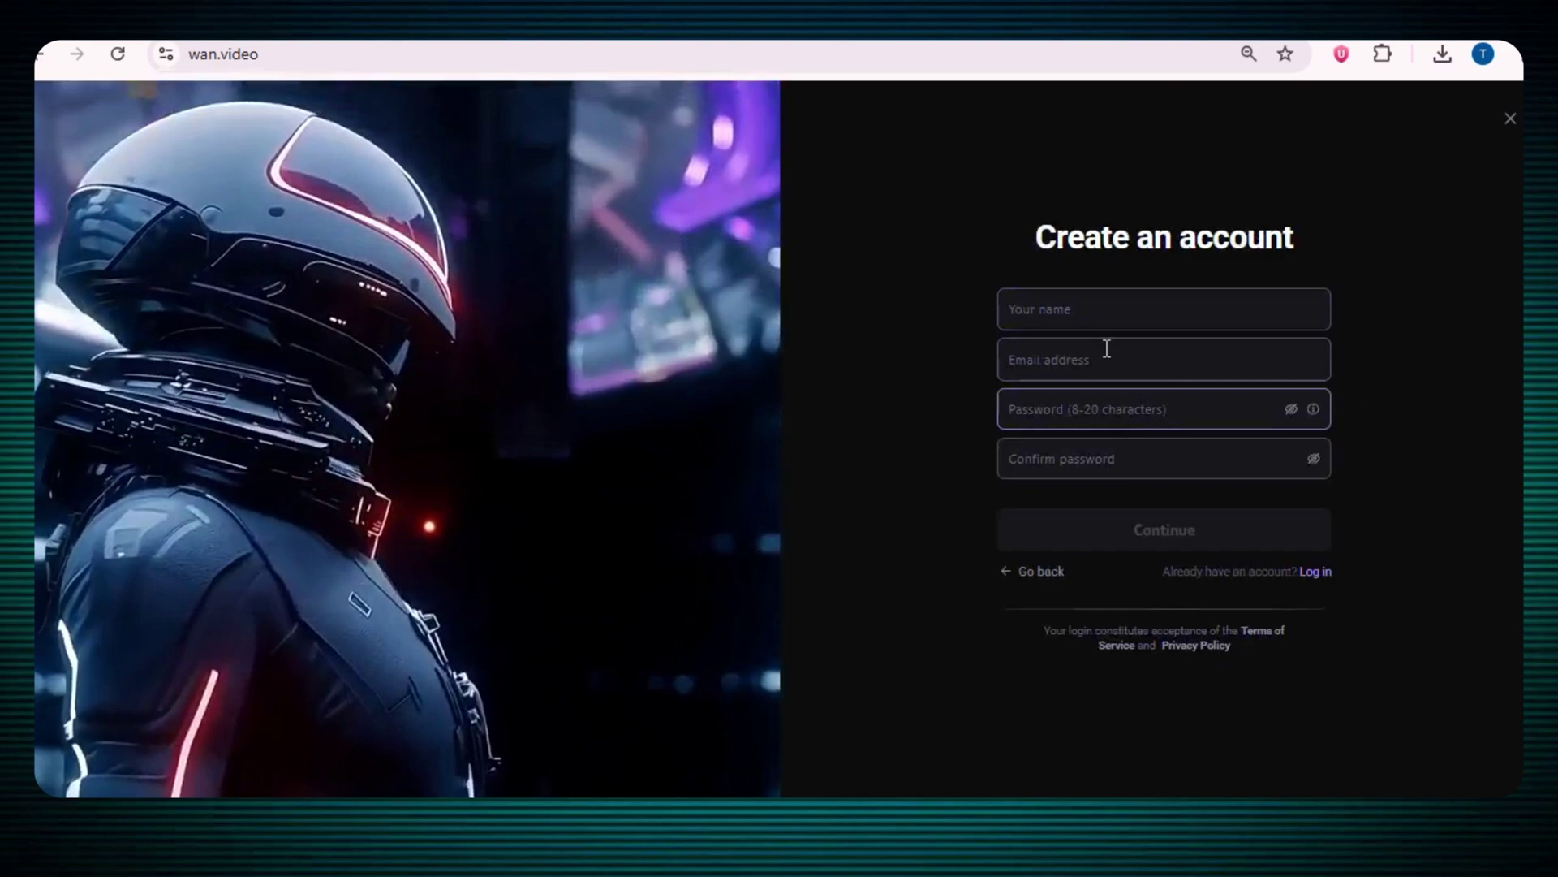
double_click(1082, 238)
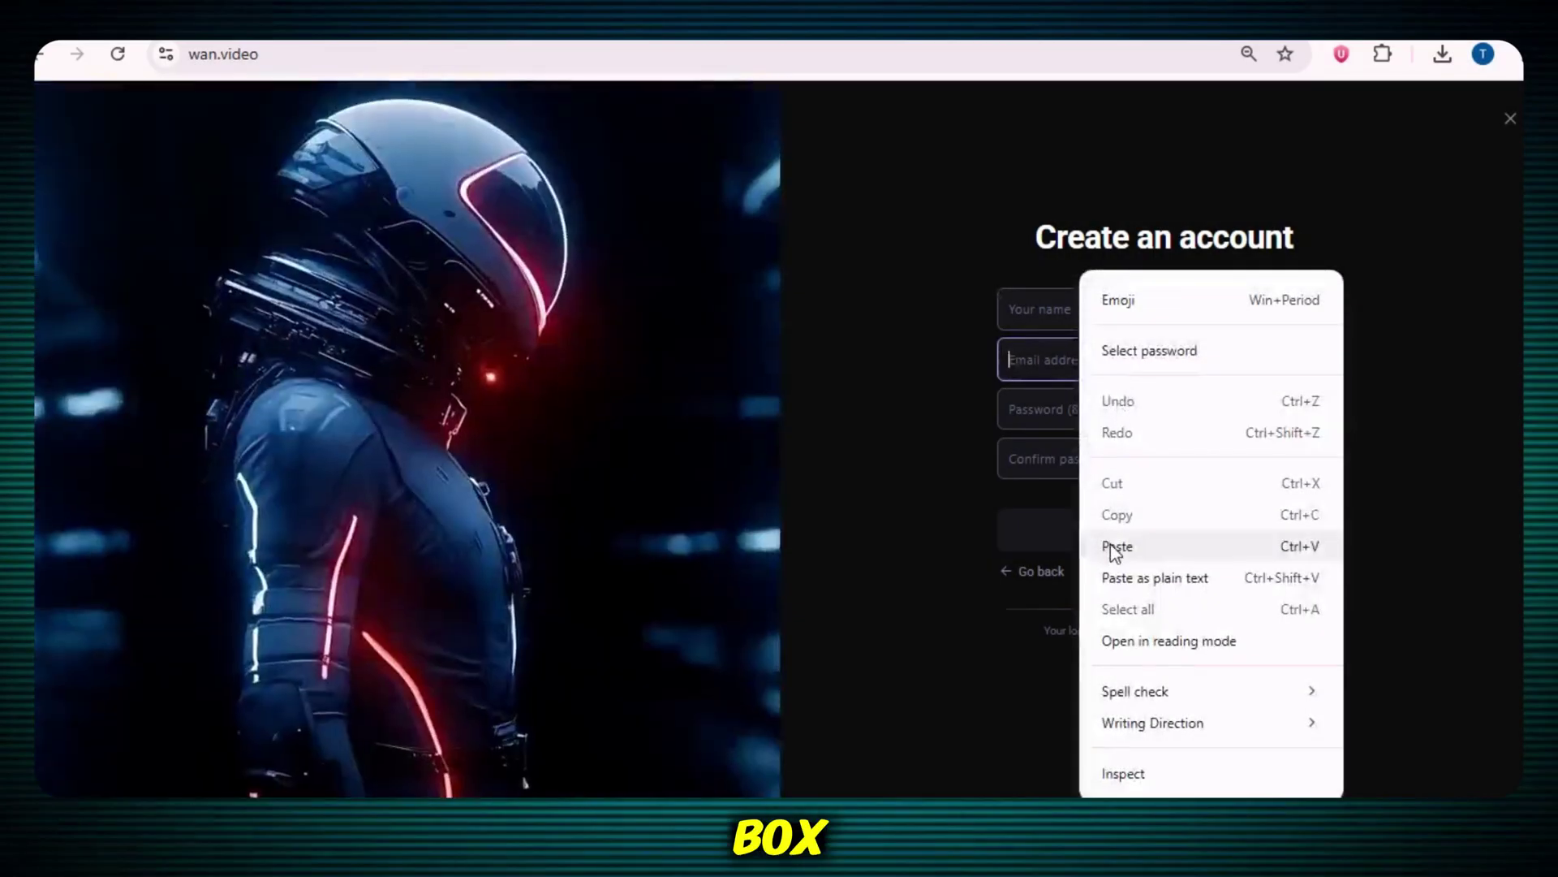
left_click(1103, 546)
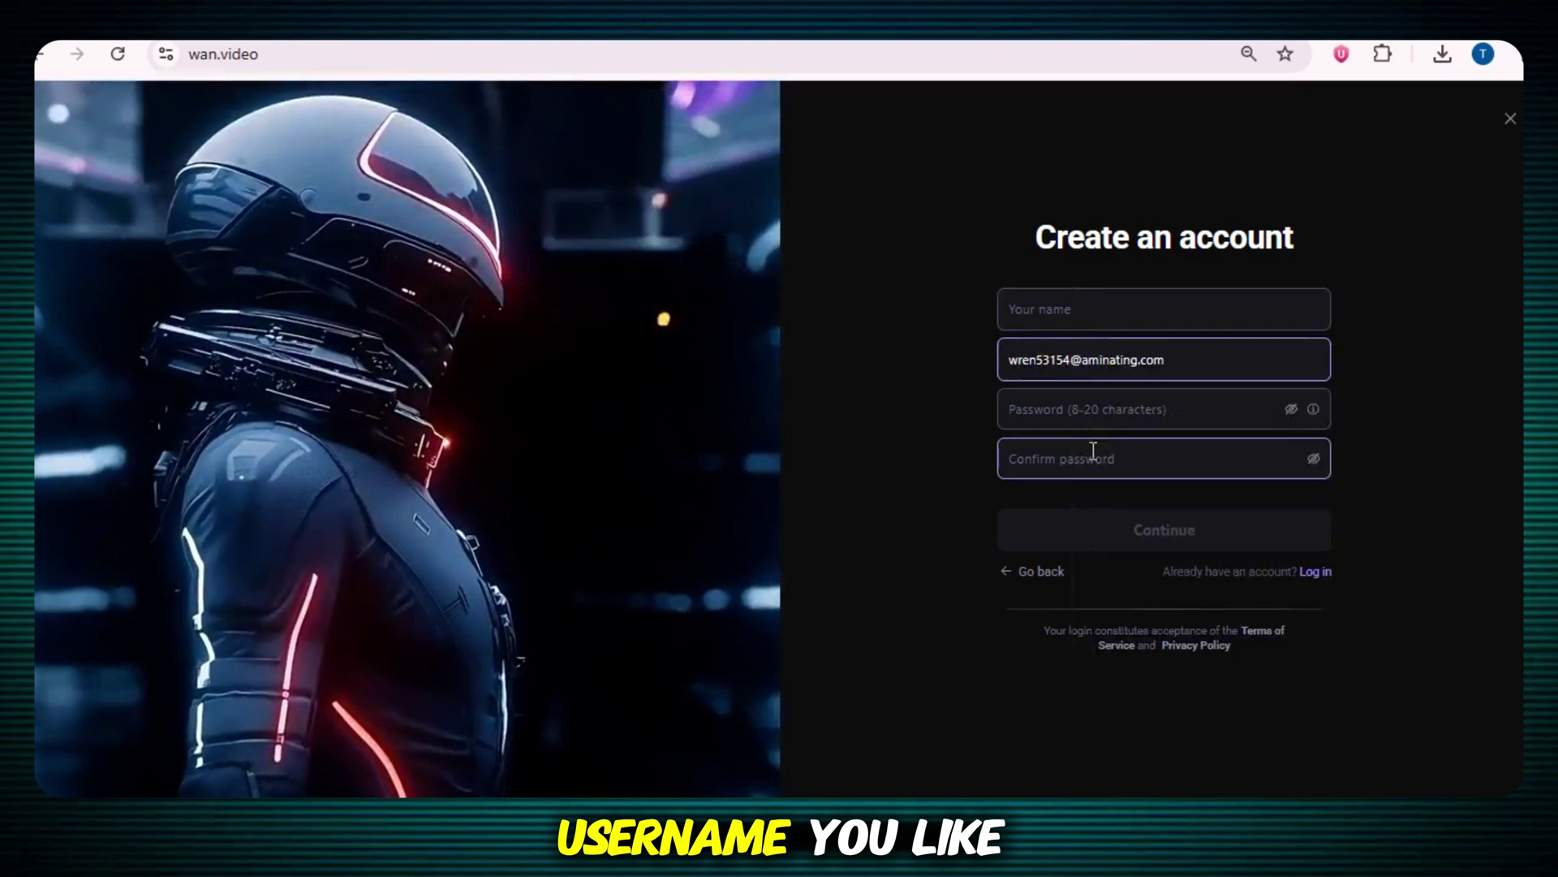
left_click(1071, 307)
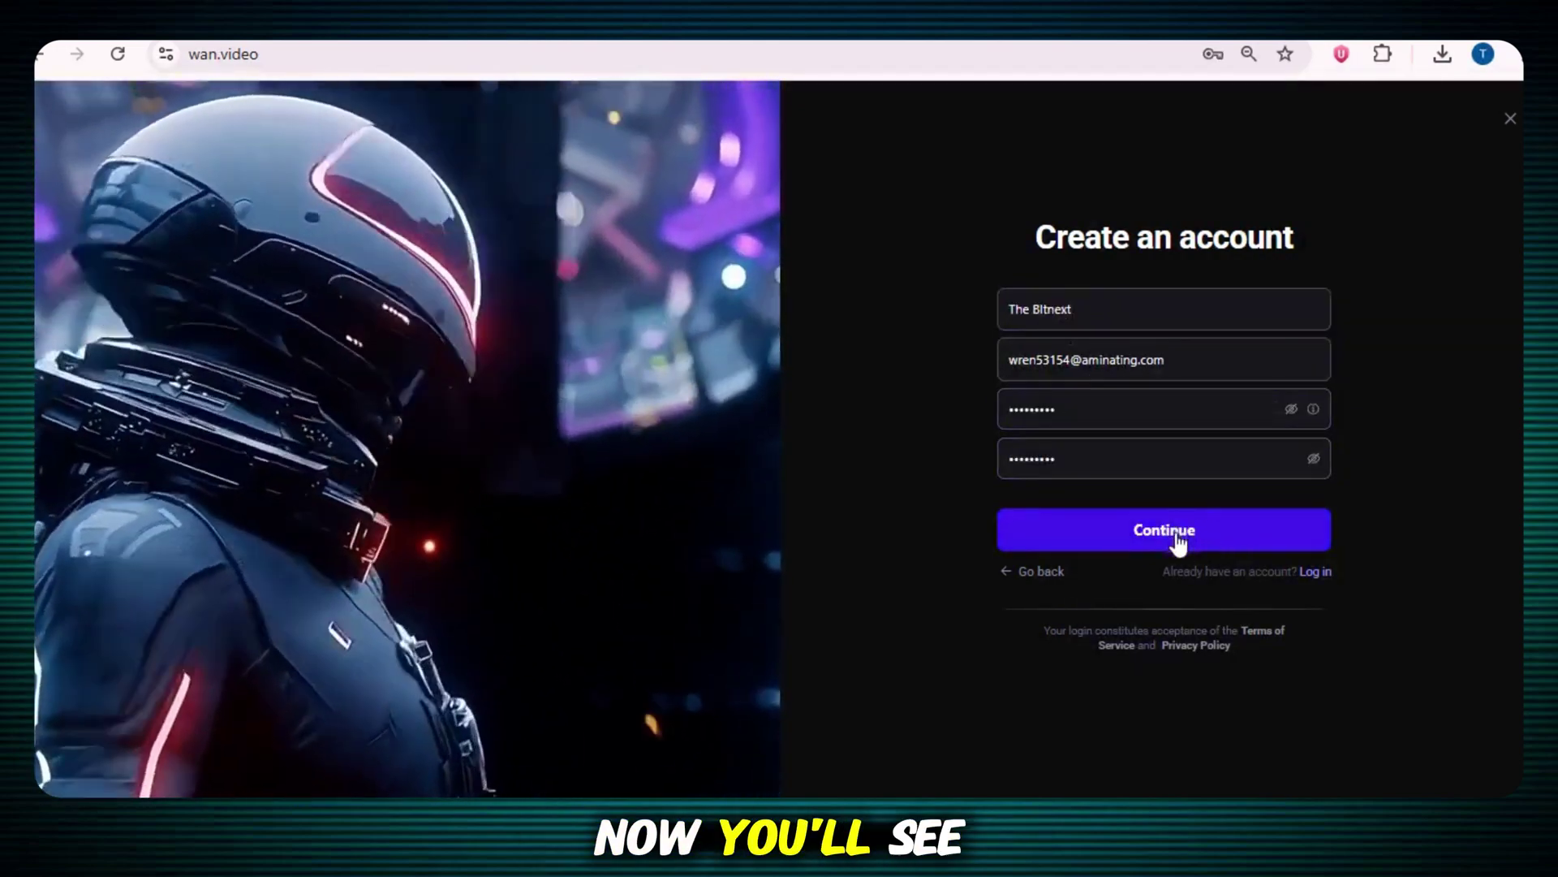
left_click(1193, 534)
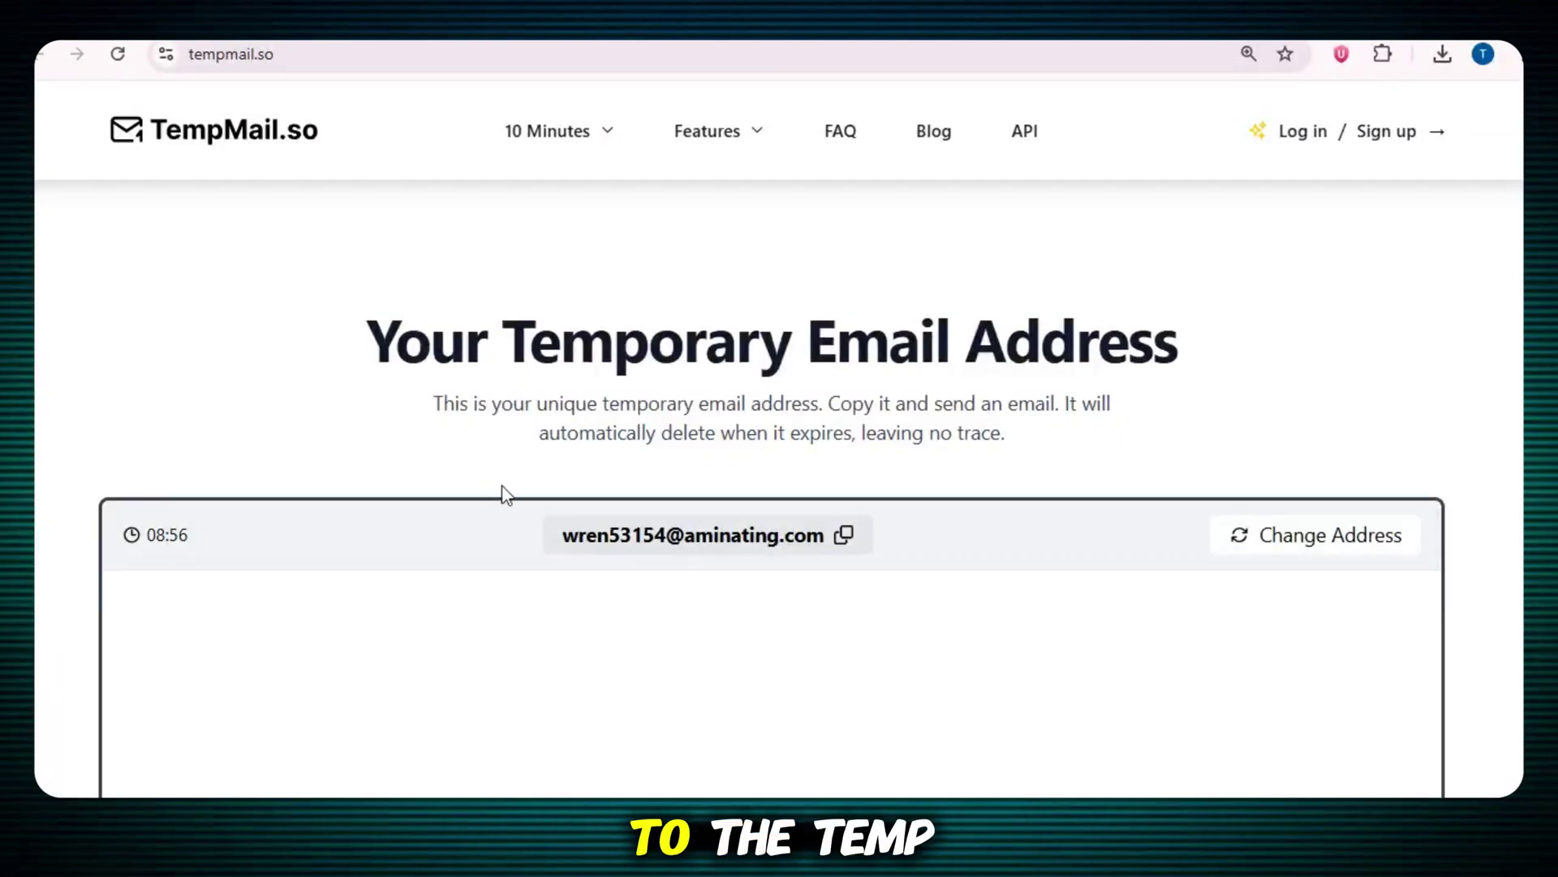
scroll(505, 493, "down", 2)
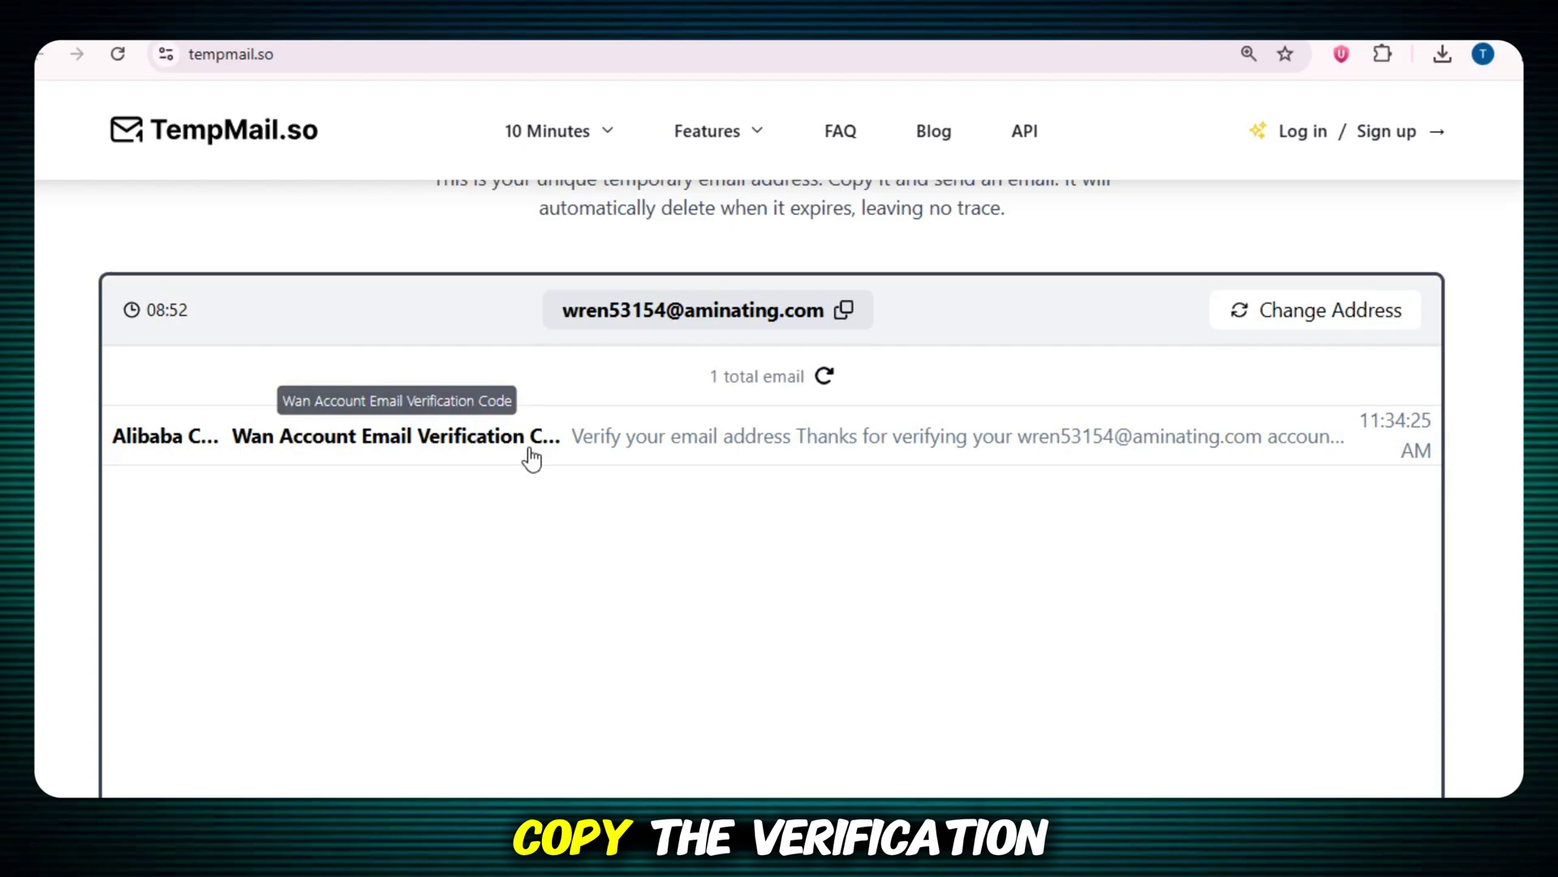
left_click(531, 456)
double_click(250, 330)
right_click(266, 347)
left_click(305, 365)
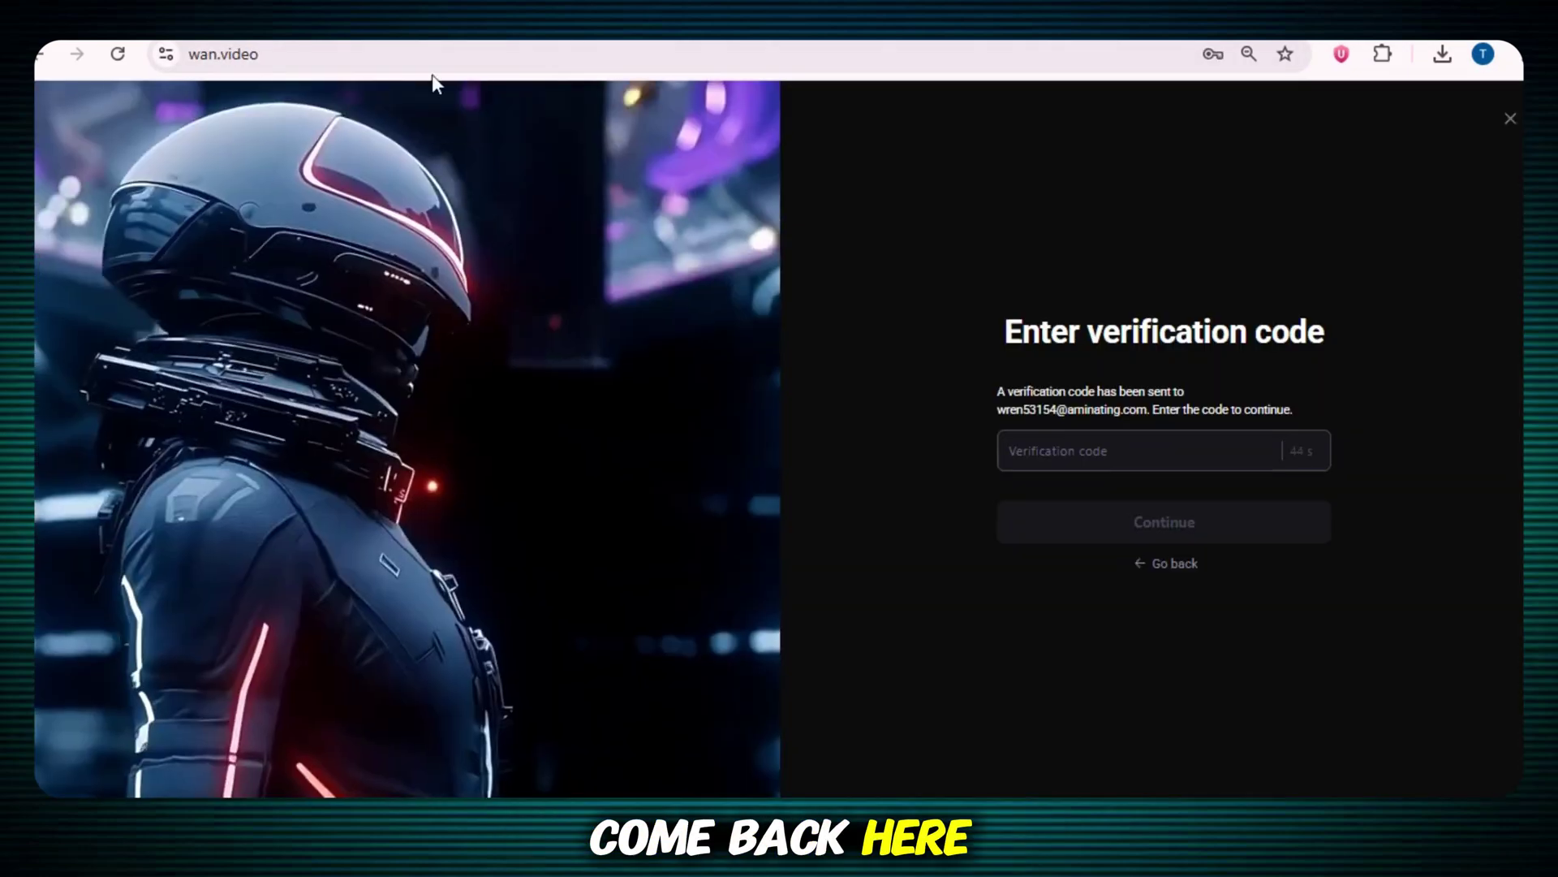
left_click(1067, 452)
right_click(1068, 450)
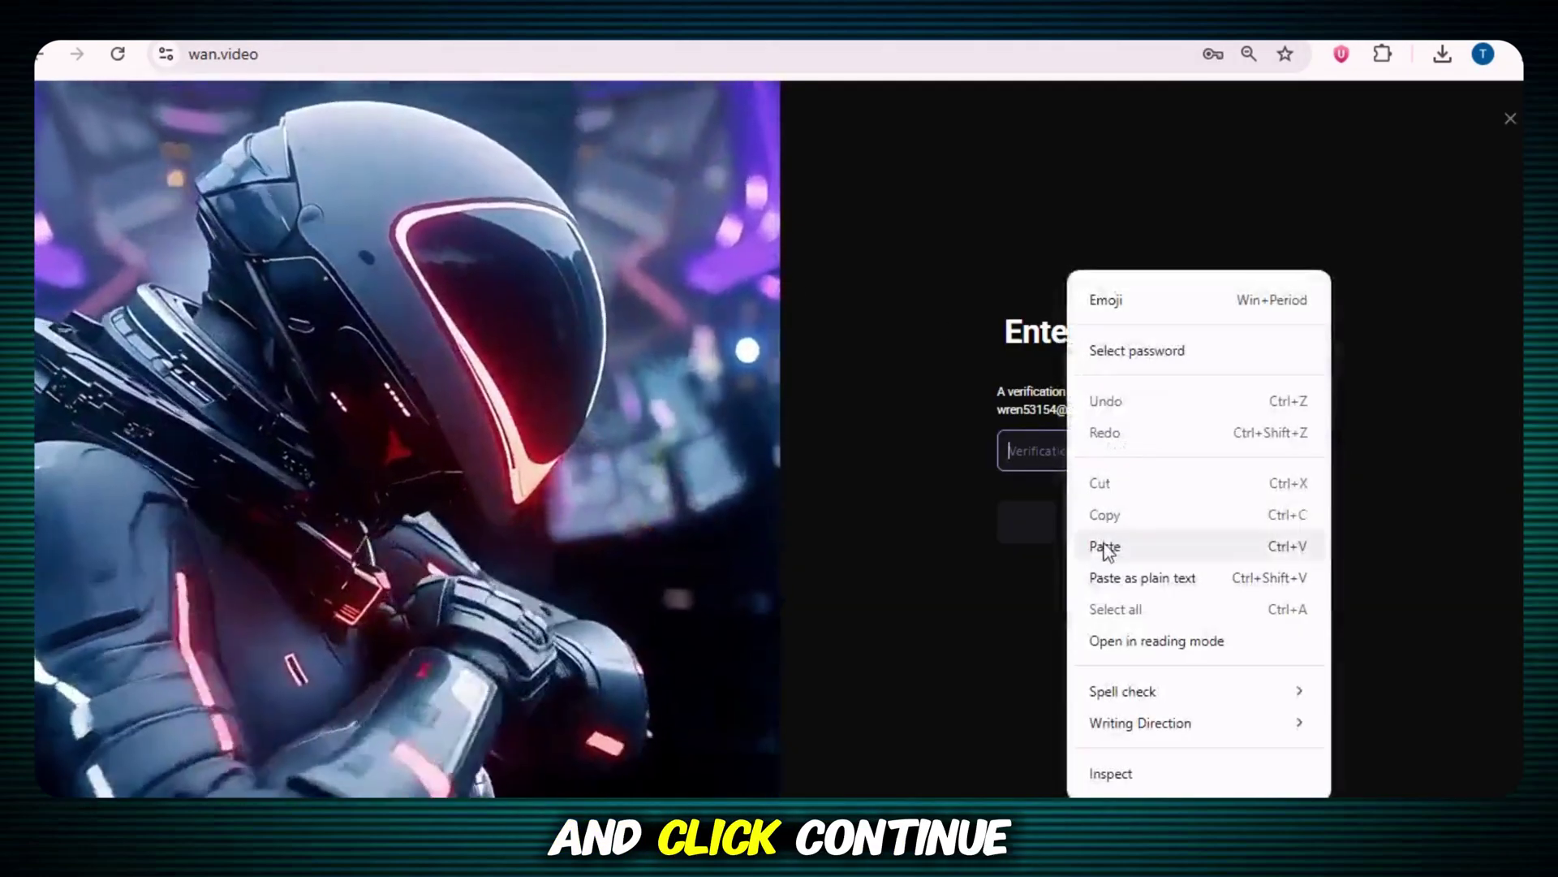
left_click(1101, 547)
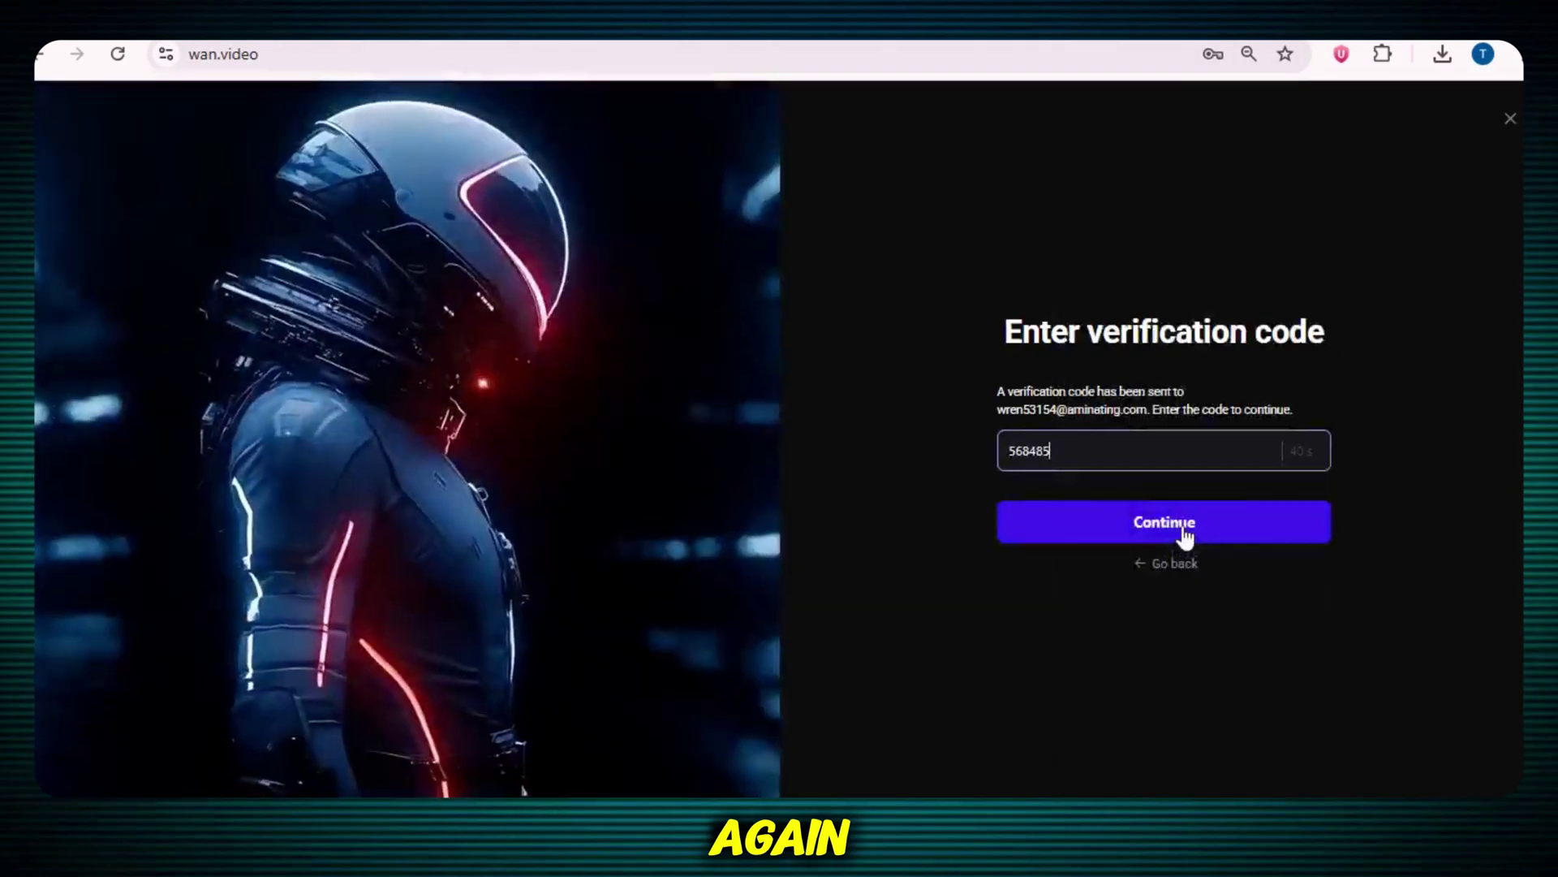
left_click(1181, 534)
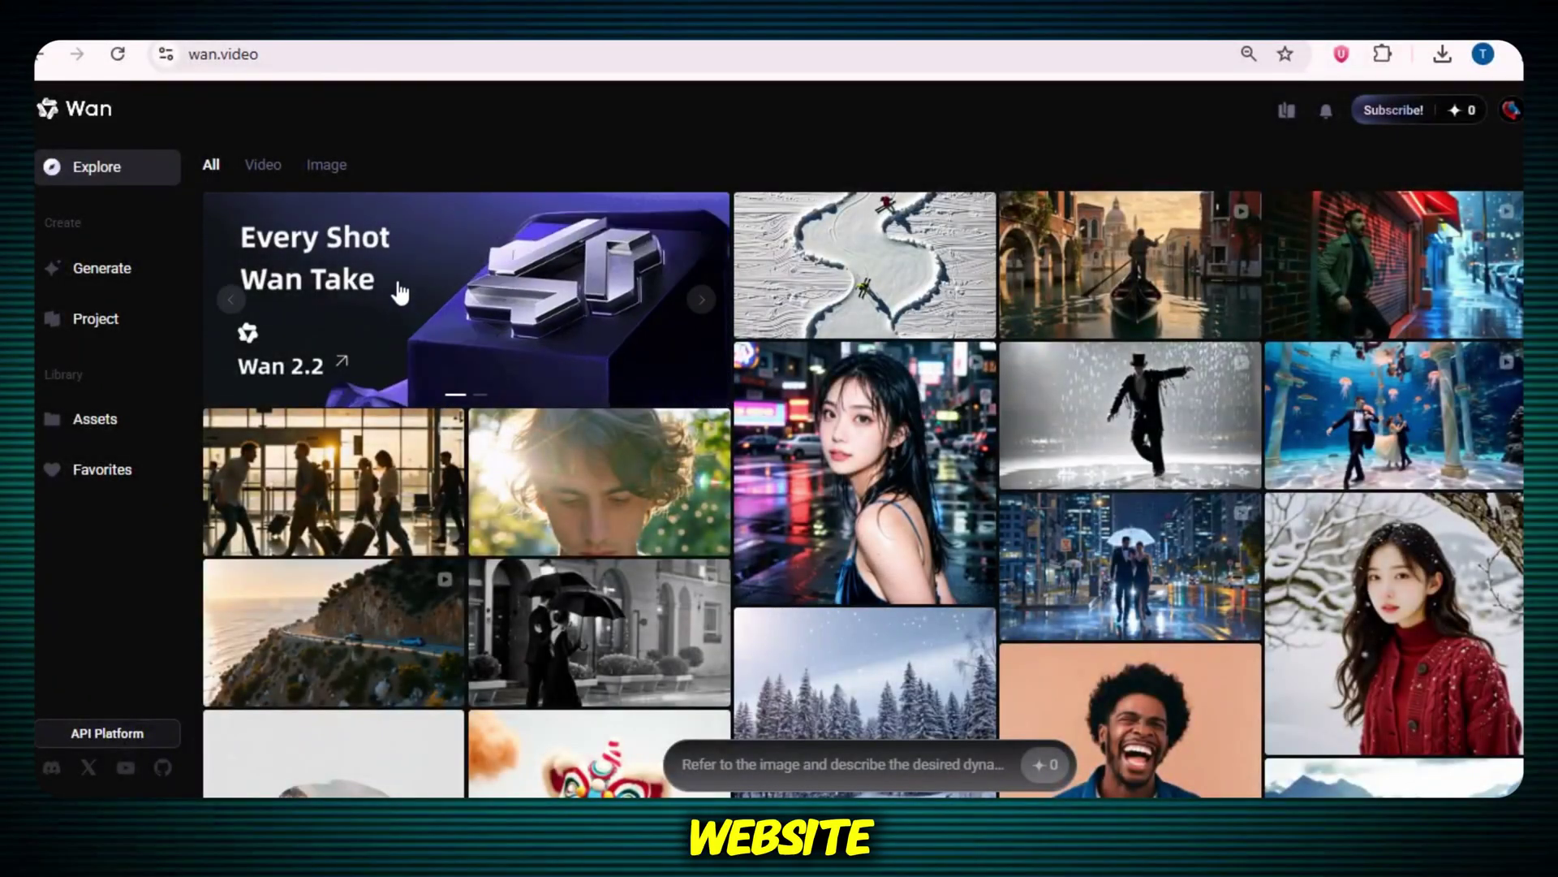
scroll(852, 390, "down", 2)
scroll(899, 398, "up", 1)
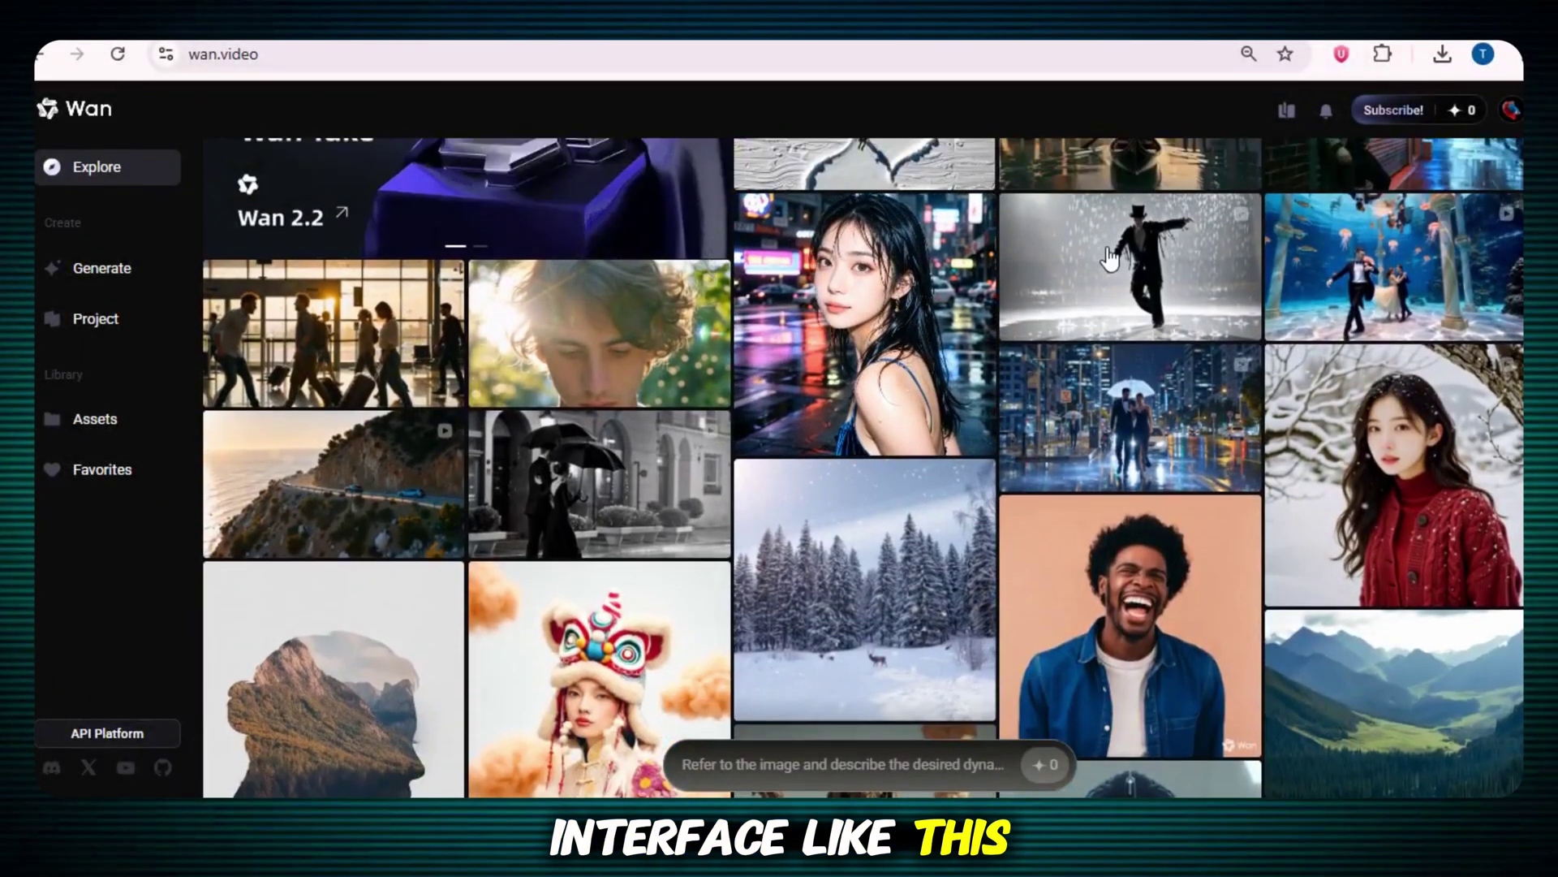
scroll(1017, 189, "up", 1)
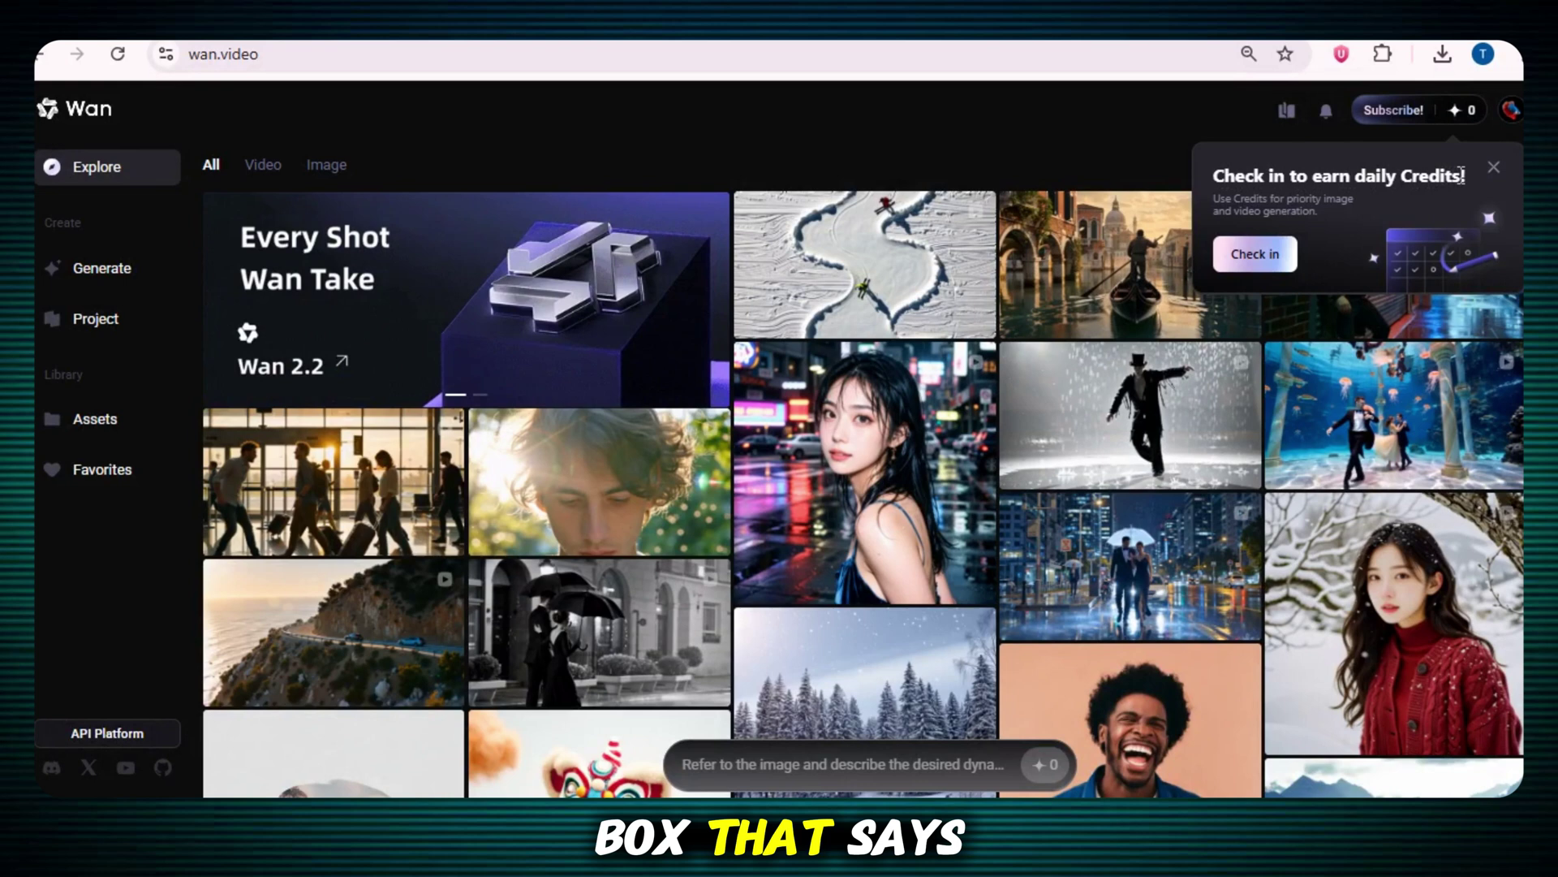
- Claim the daily check-in bonus, taking the balance from 0 to 10 credits
left_click_drag(1463, 175, 1442, 181)
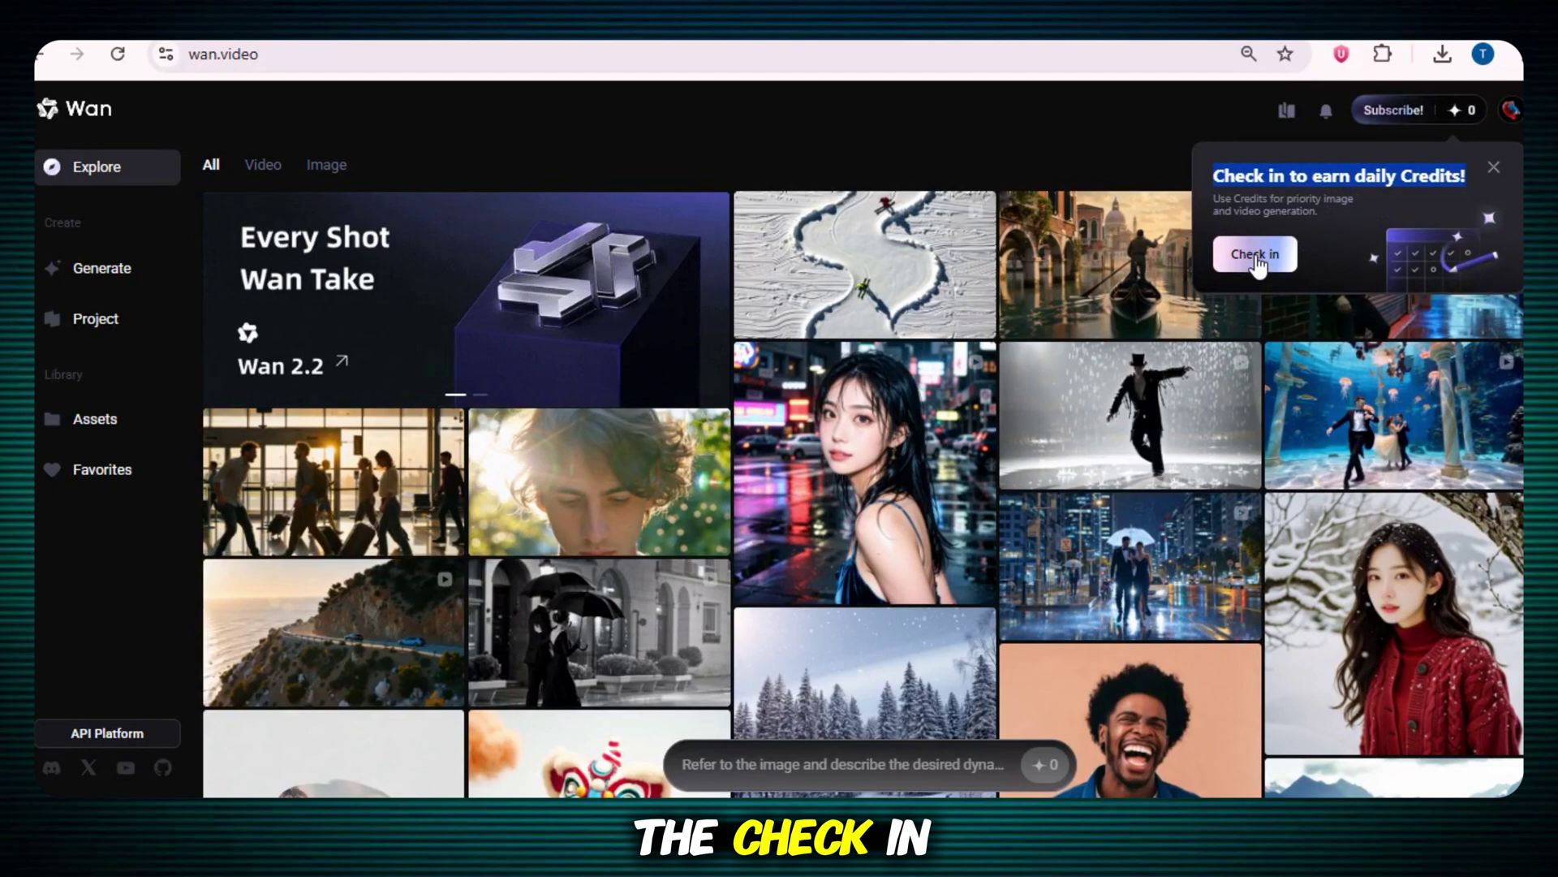
left_click(1258, 256)
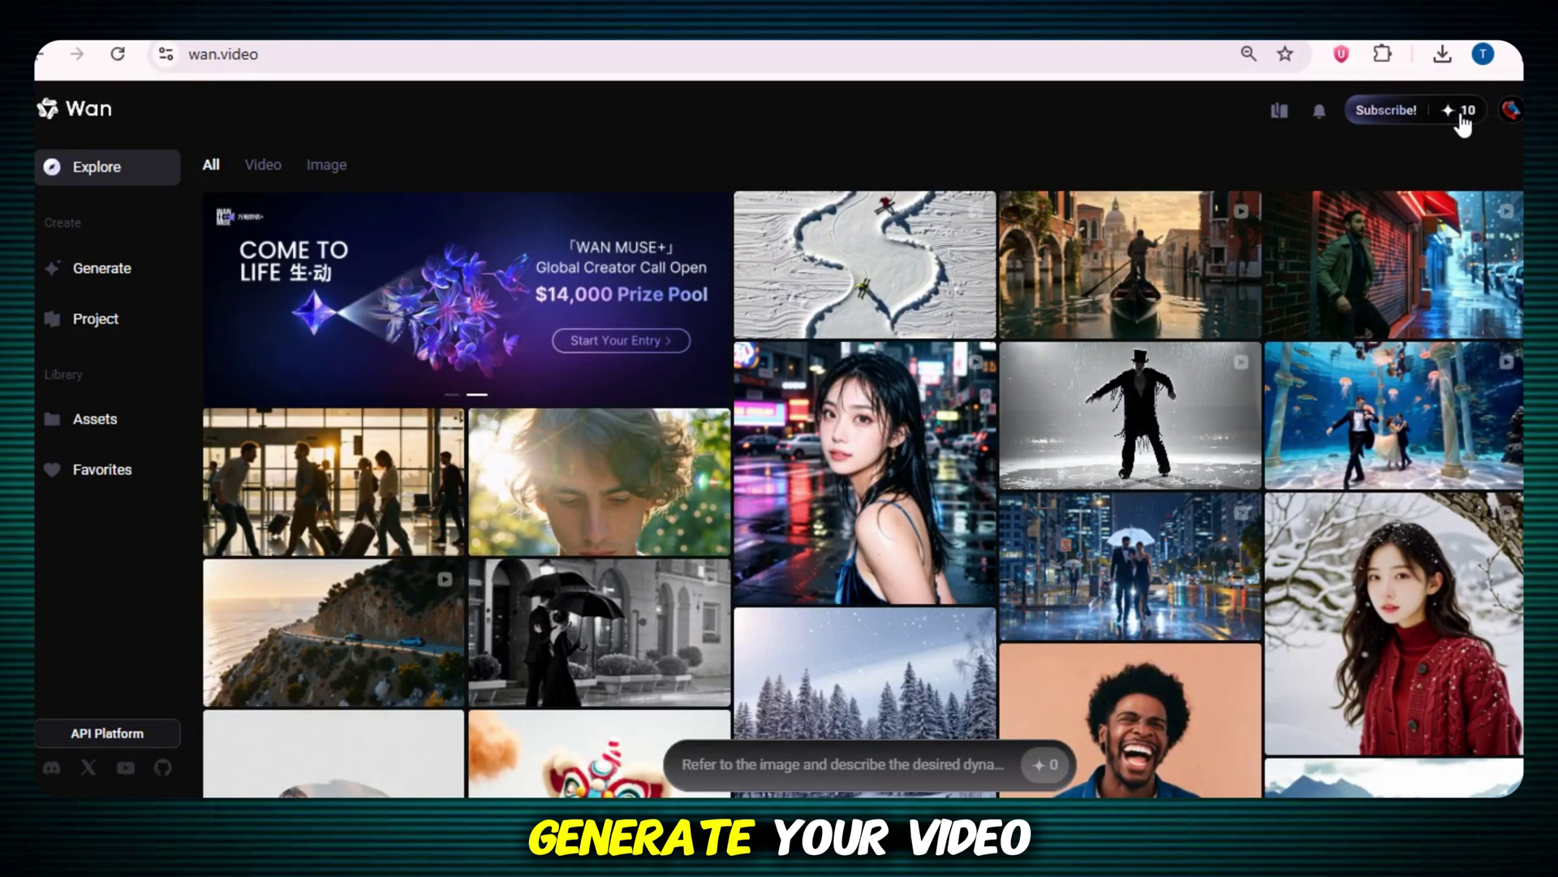
- Switch the composer's function to Text to Video and keep the Wan2.2 Plus model
left_click(762, 763)
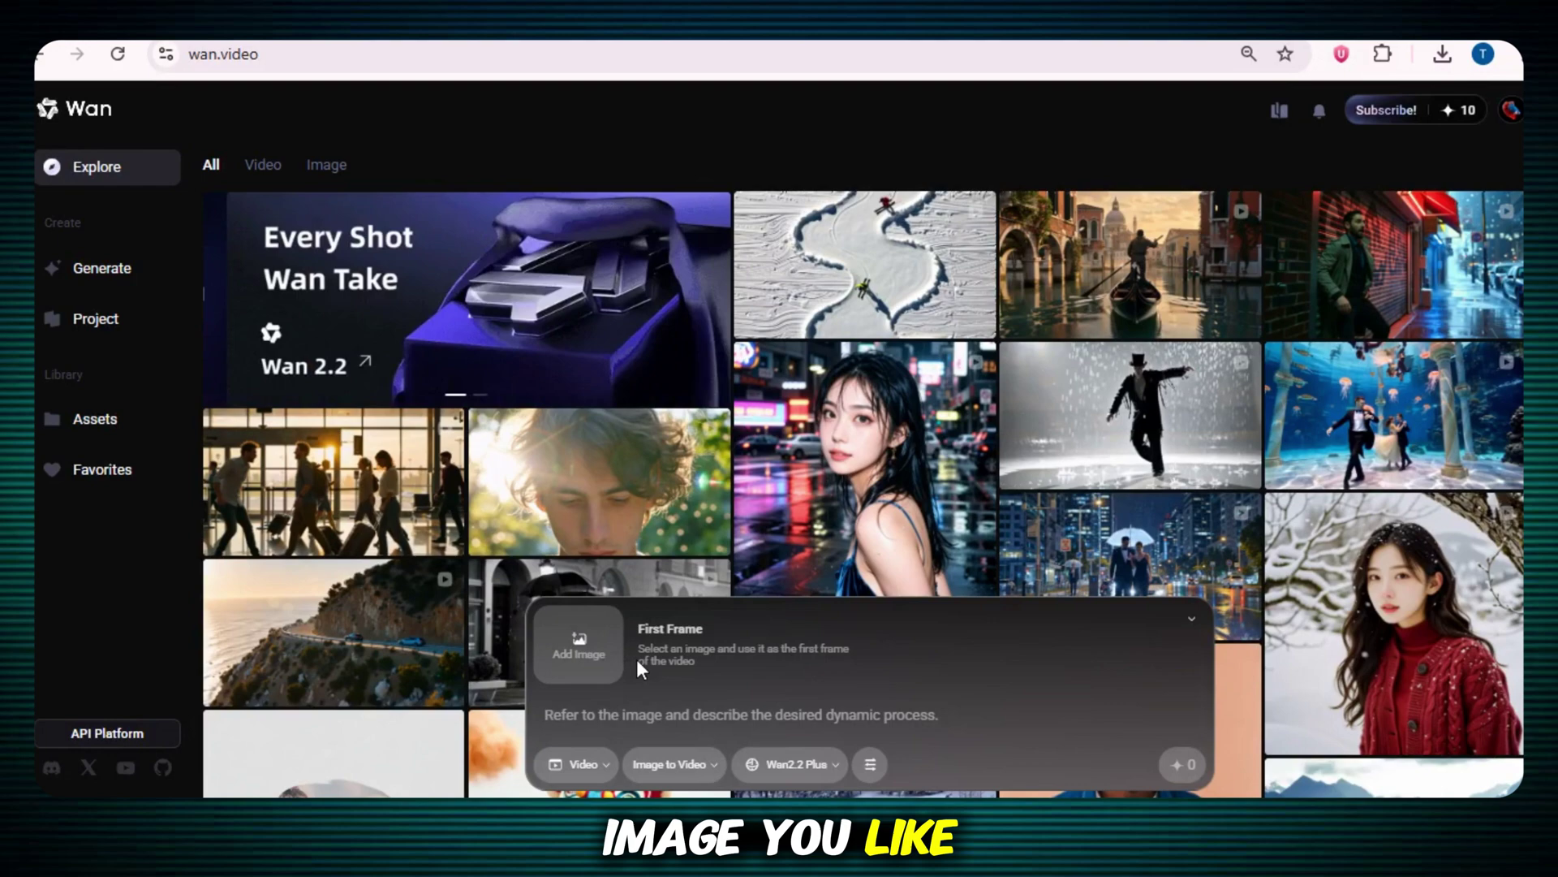
left_click(712, 773)
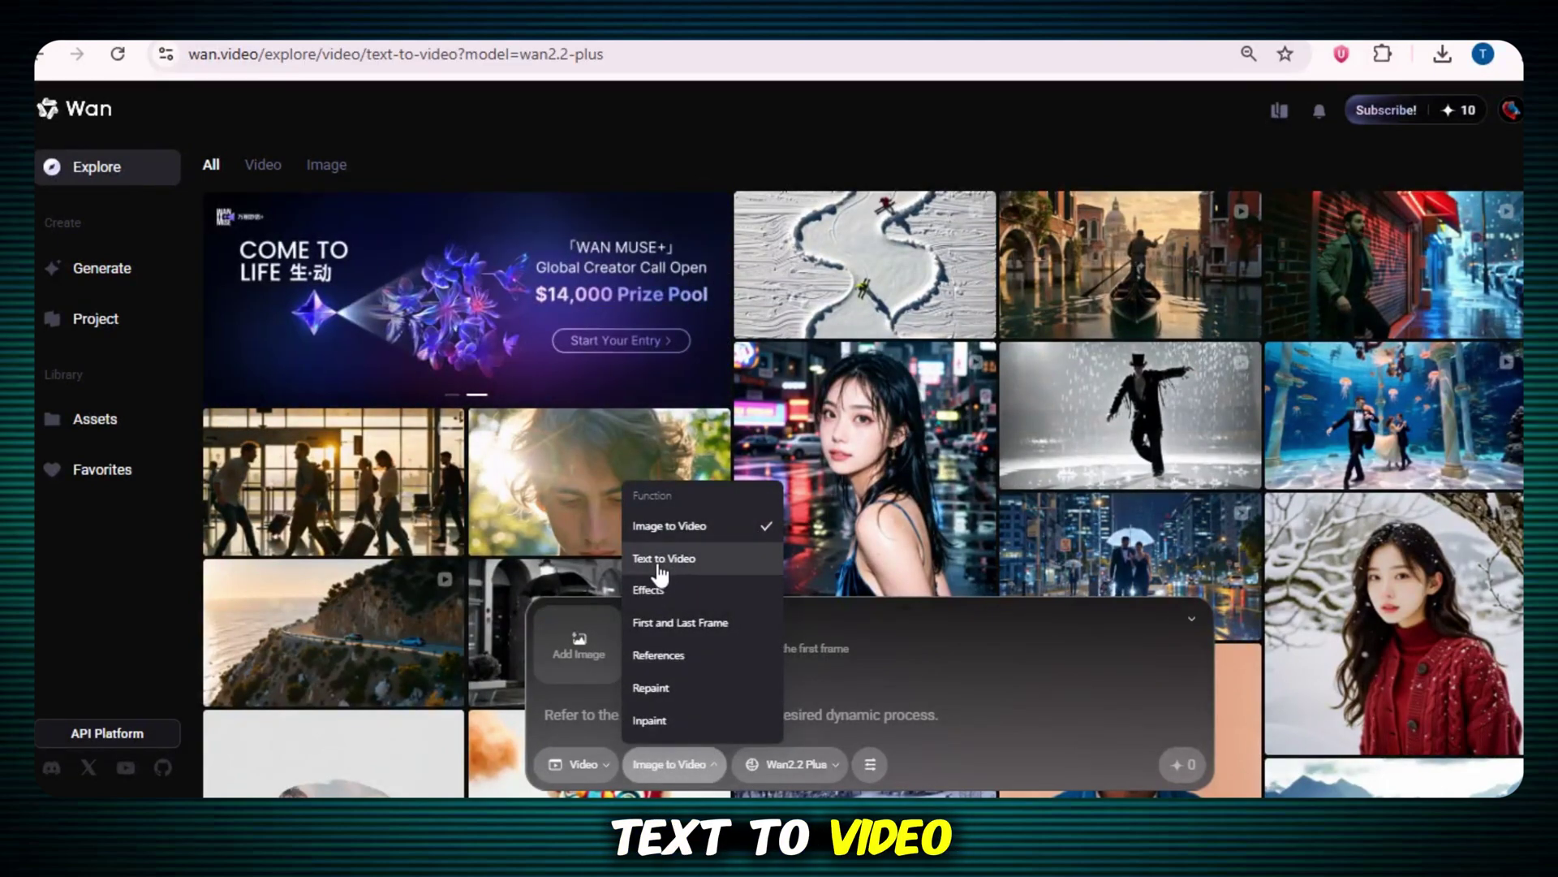
left_click(658, 560)
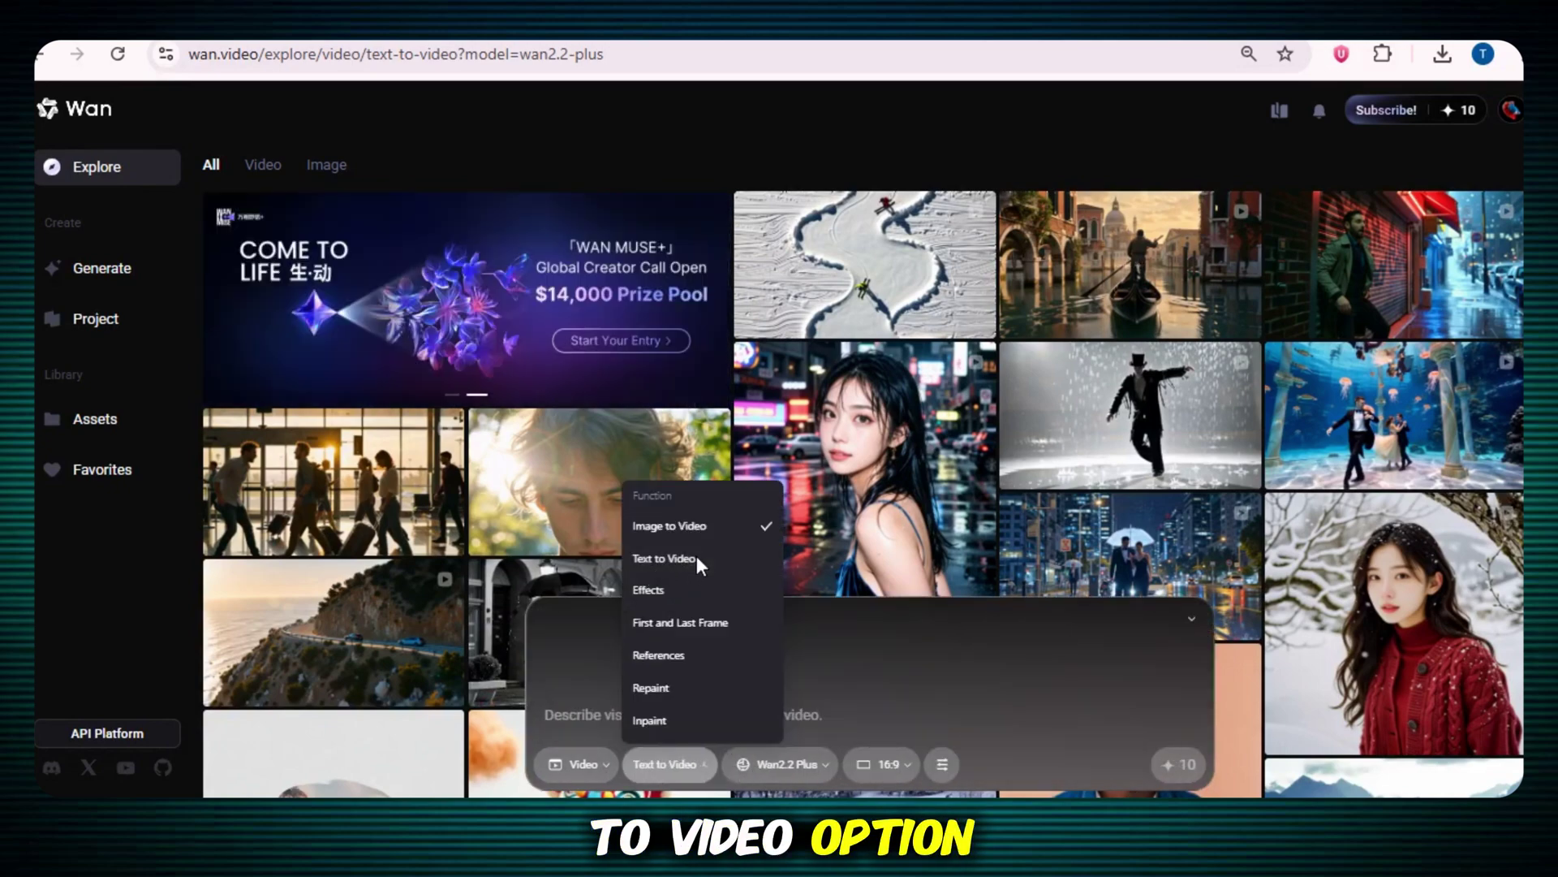
left_click(667, 563)
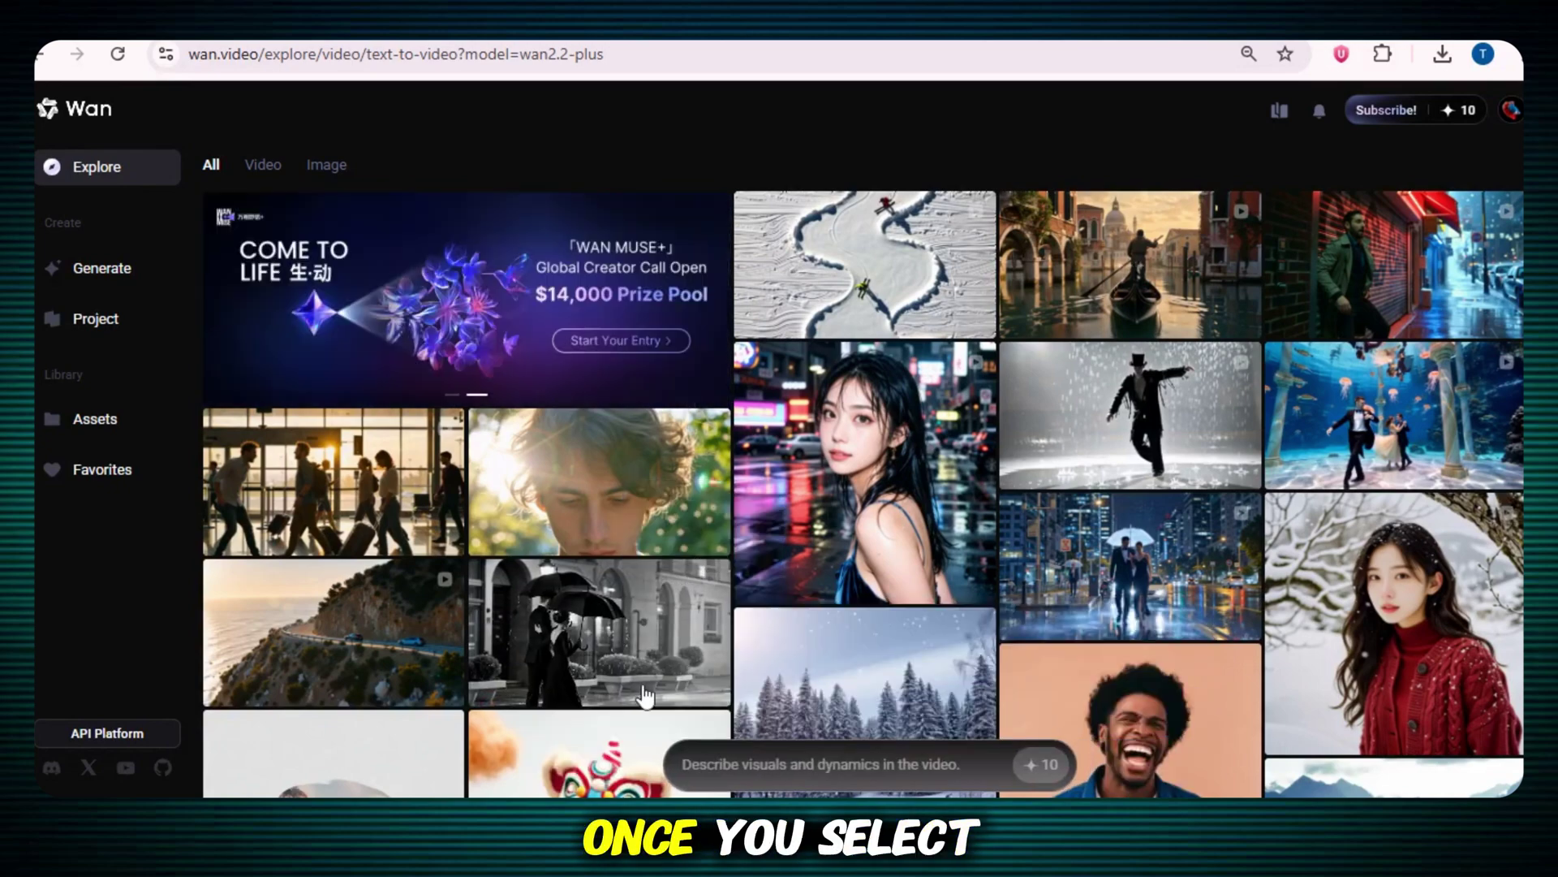
left_click(825, 776)
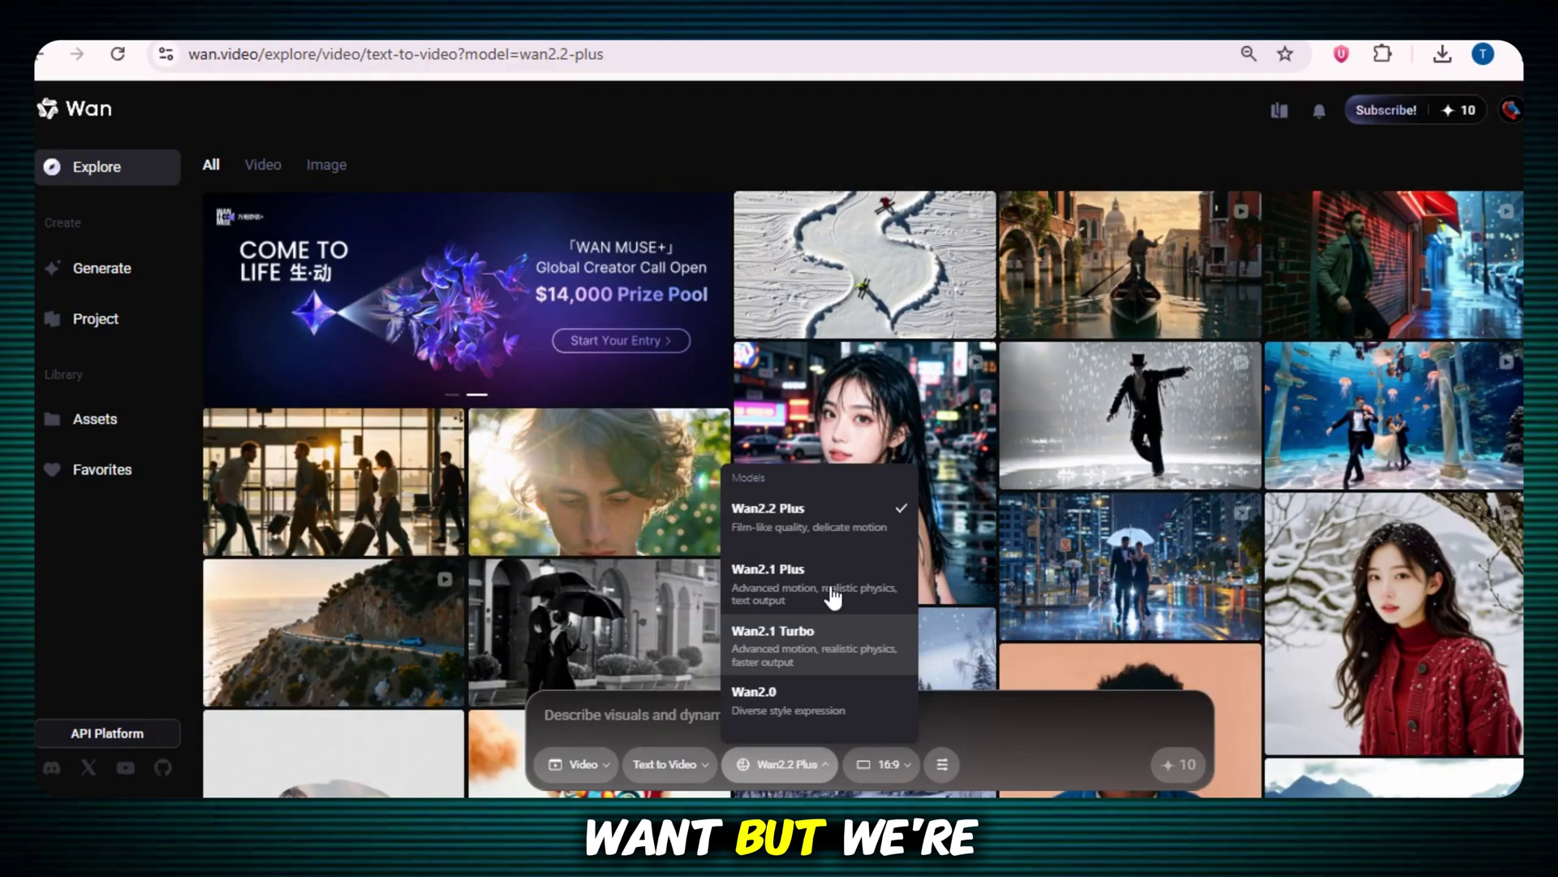
left_click(799, 527)
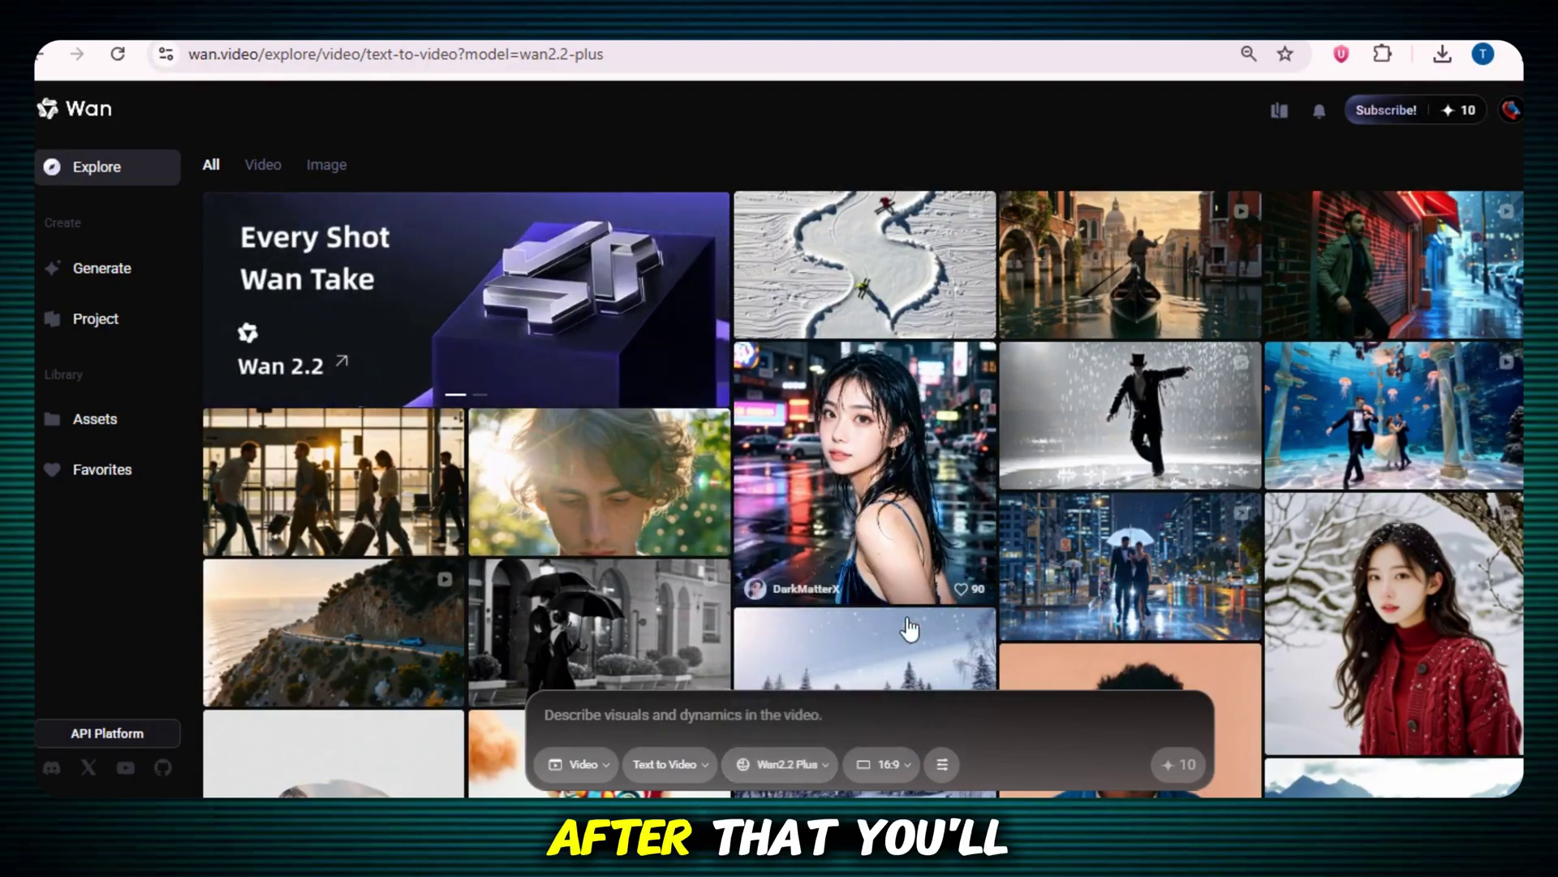
- Open the generation settings to enable Generate with Credits, Inspiration Mode and Sound Effects
left_click(942, 764)
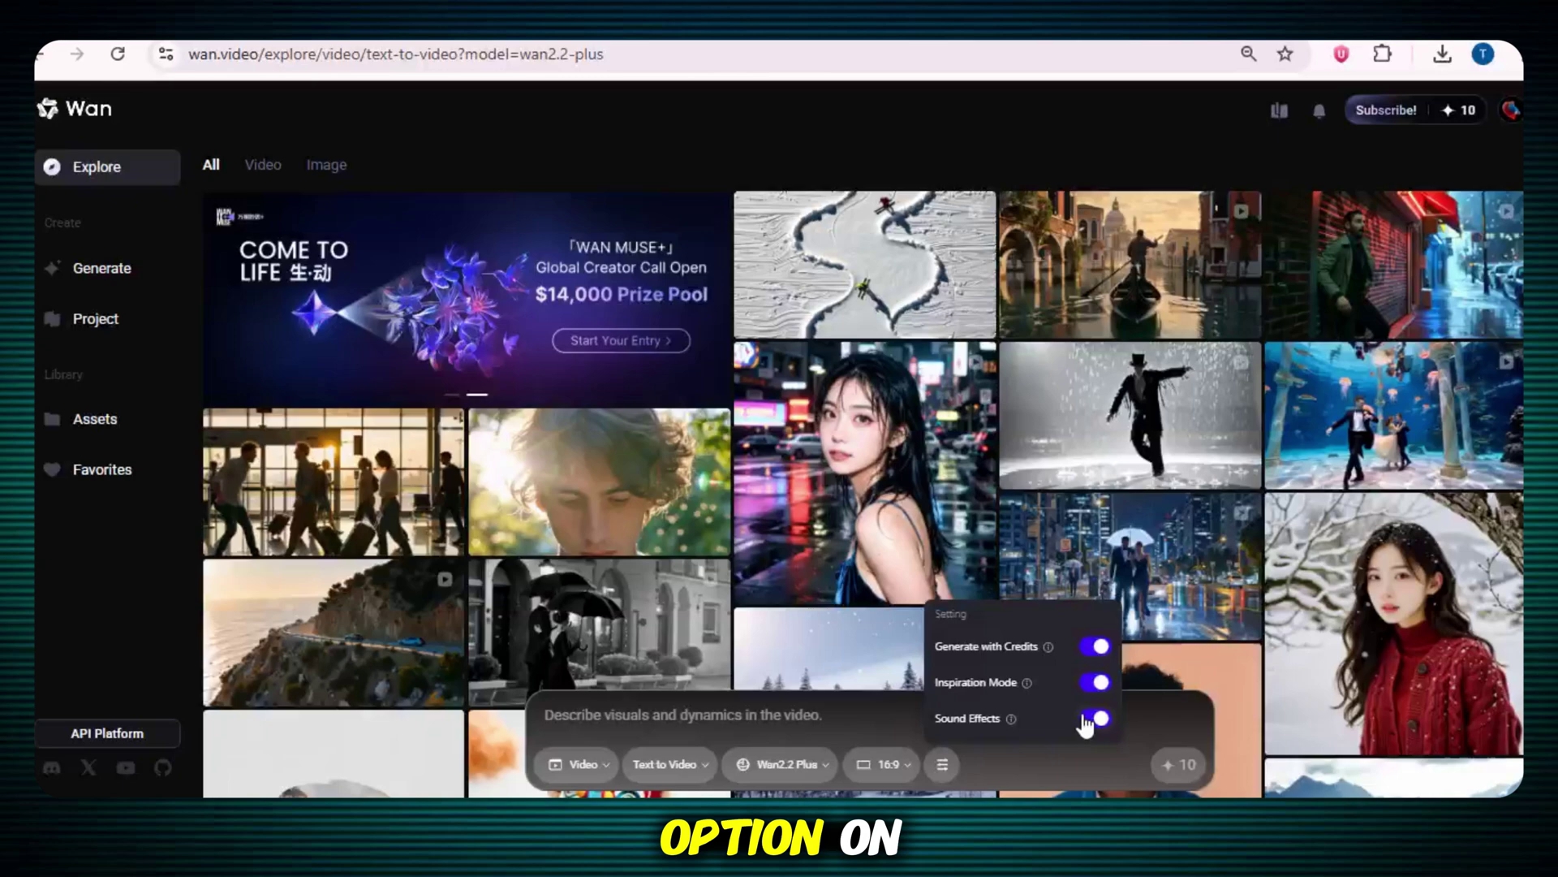
- Paste the pink-haired girl flower-field prompt and generate the video for 10 credits
right_click(700, 716)
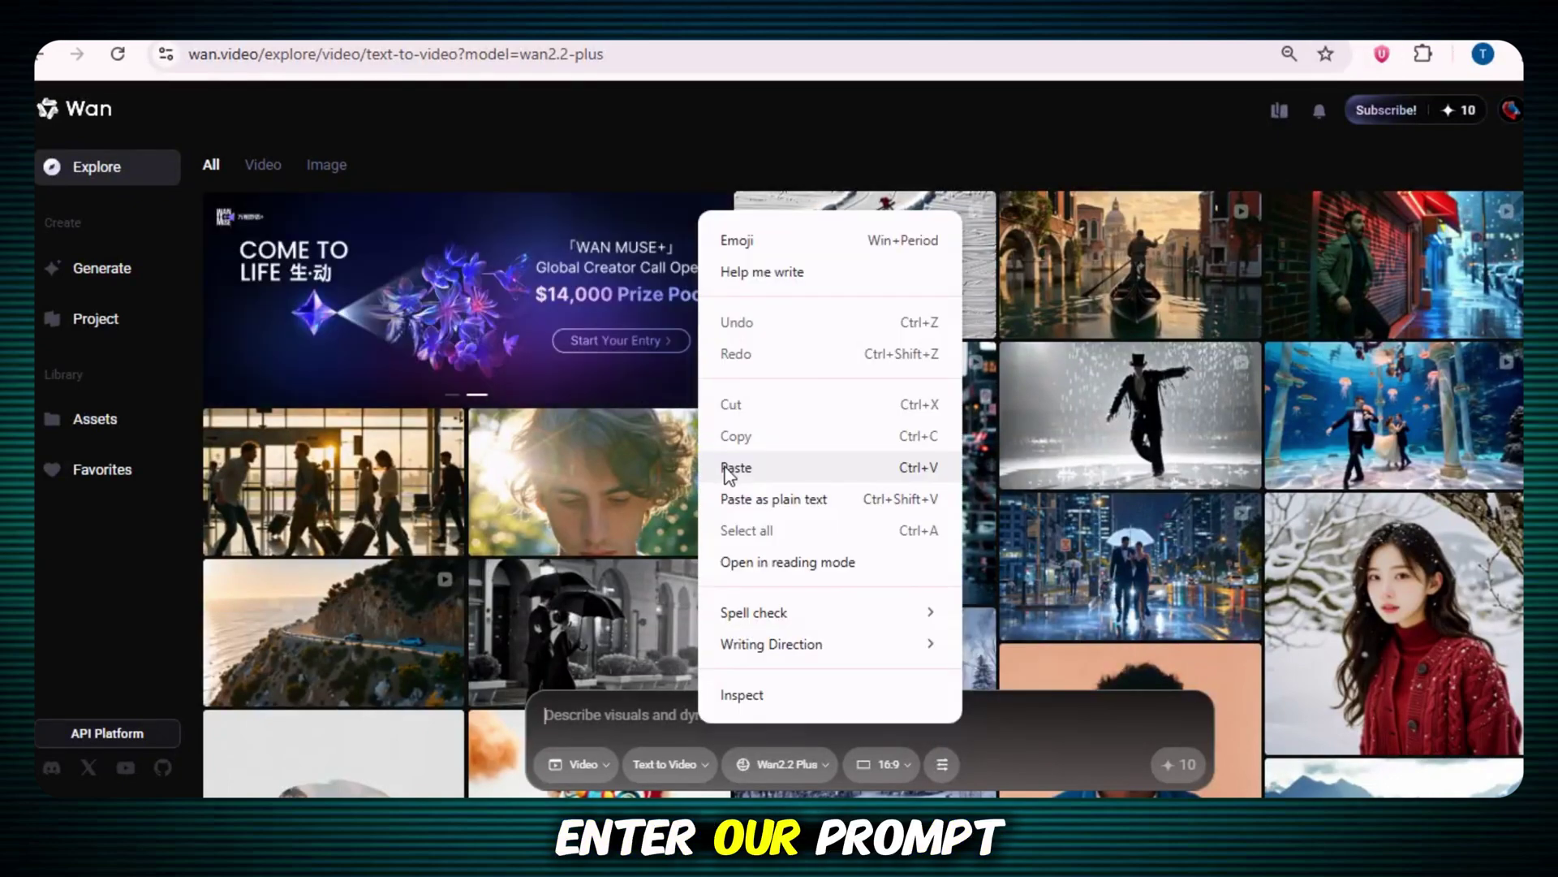
left_click(727, 468)
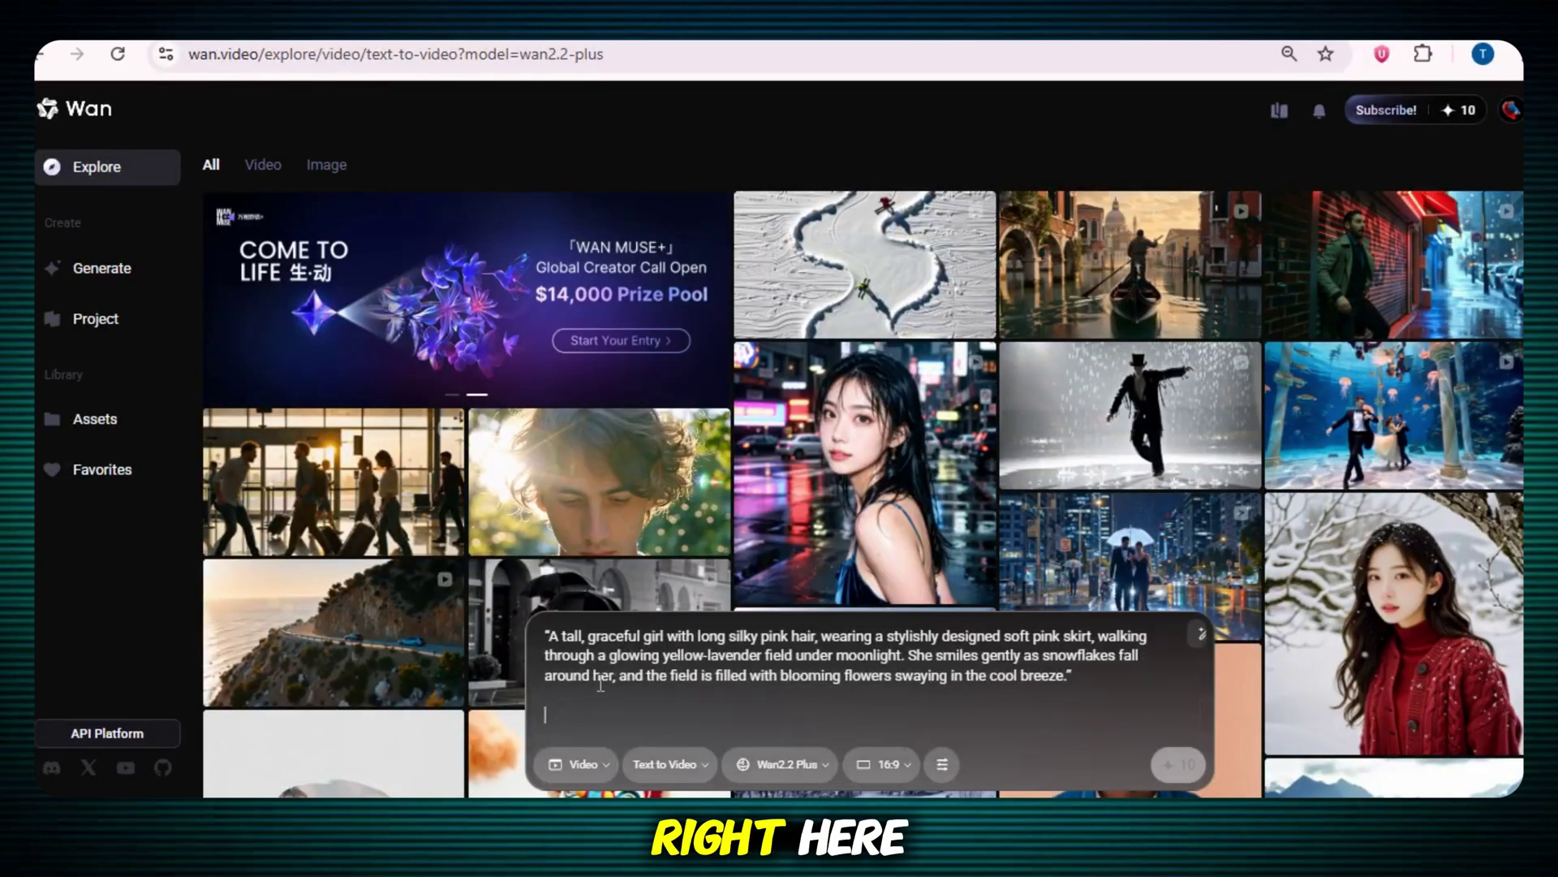
left_click(1179, 769)
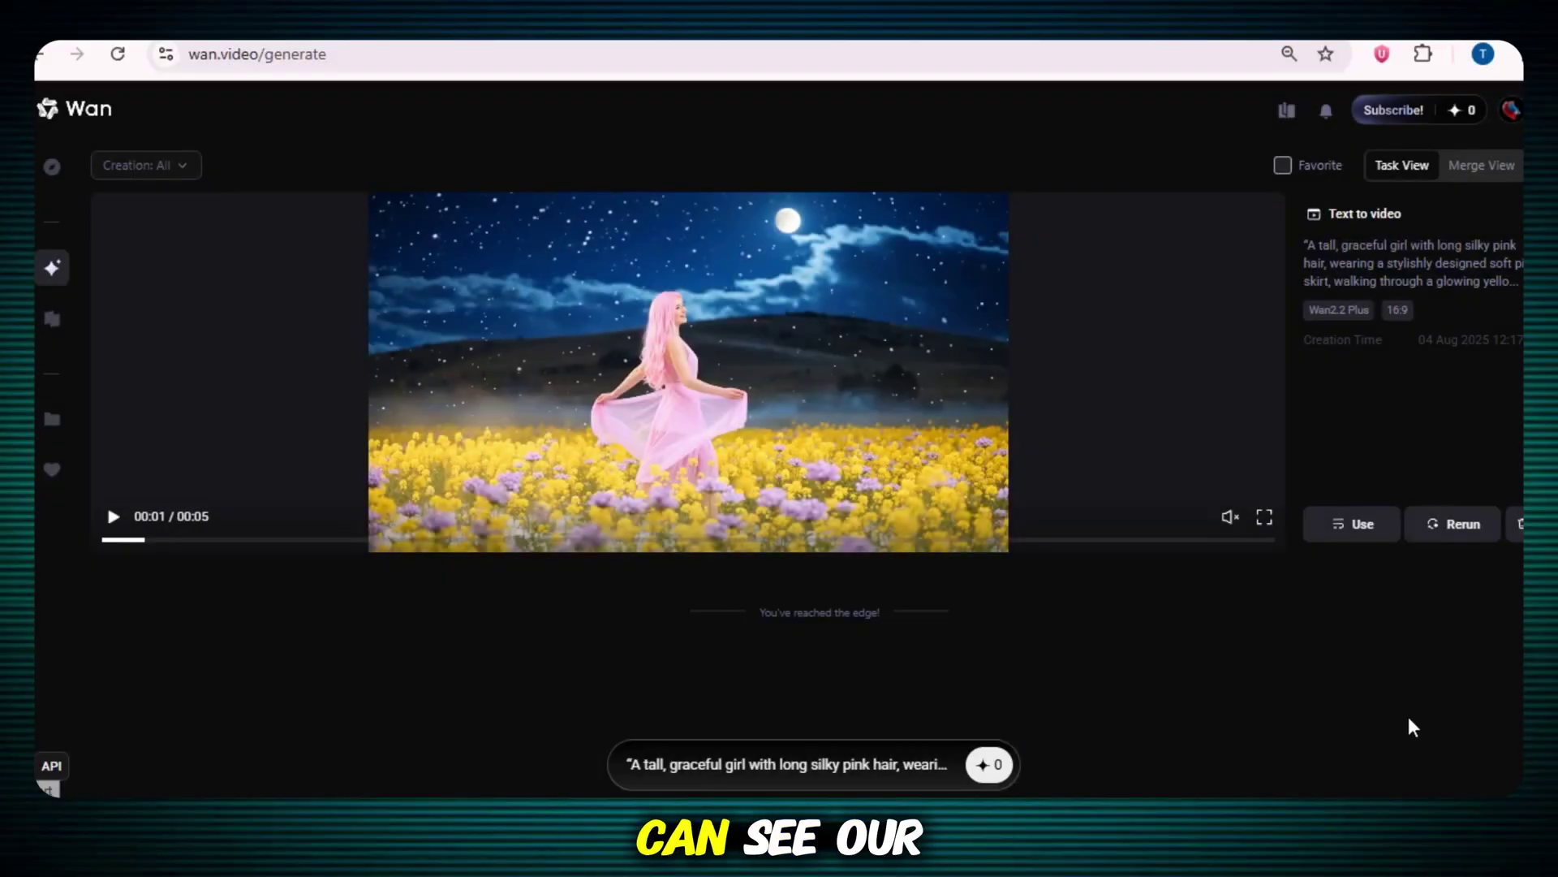
- Play the flower-field video, view it enlarged, and show its download options
left_click(708, 425)
mouse_move(688, 371)
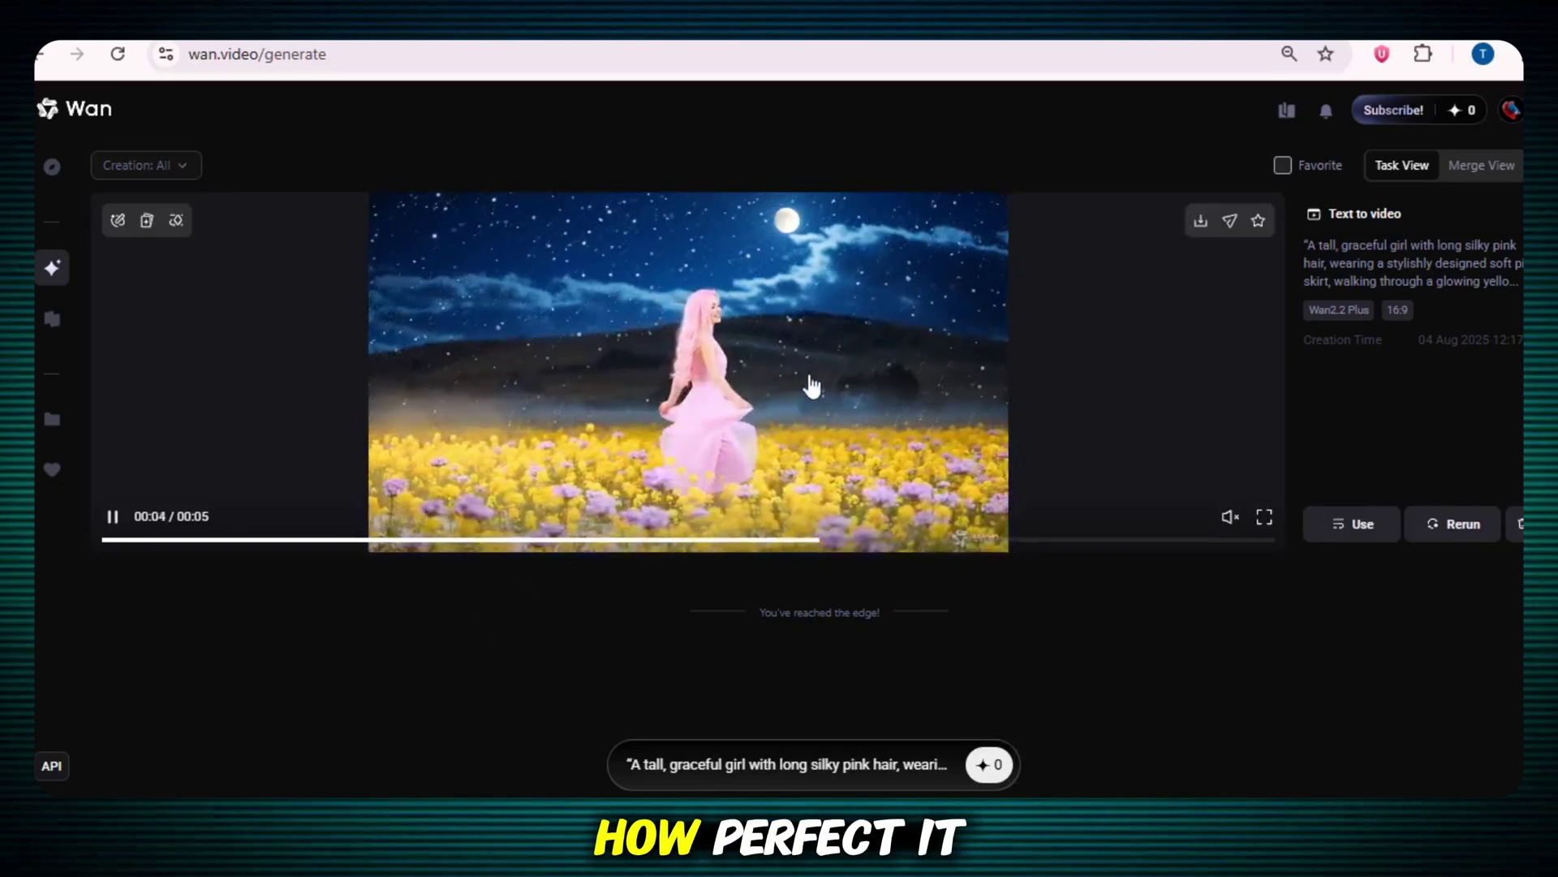
left_click(1266, 521)
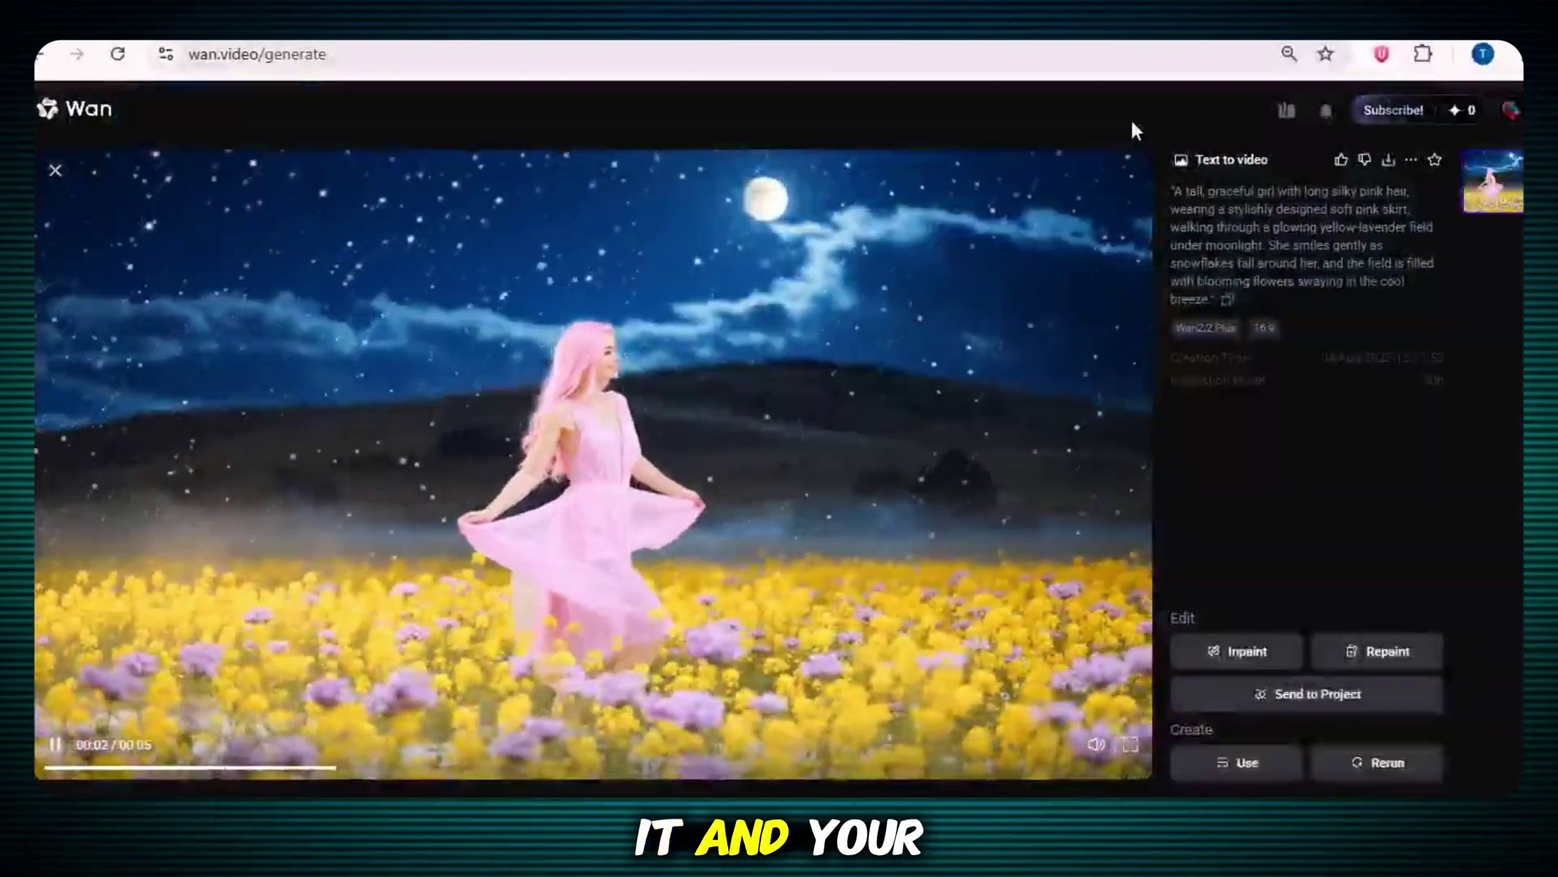
left_click(1387, 162)
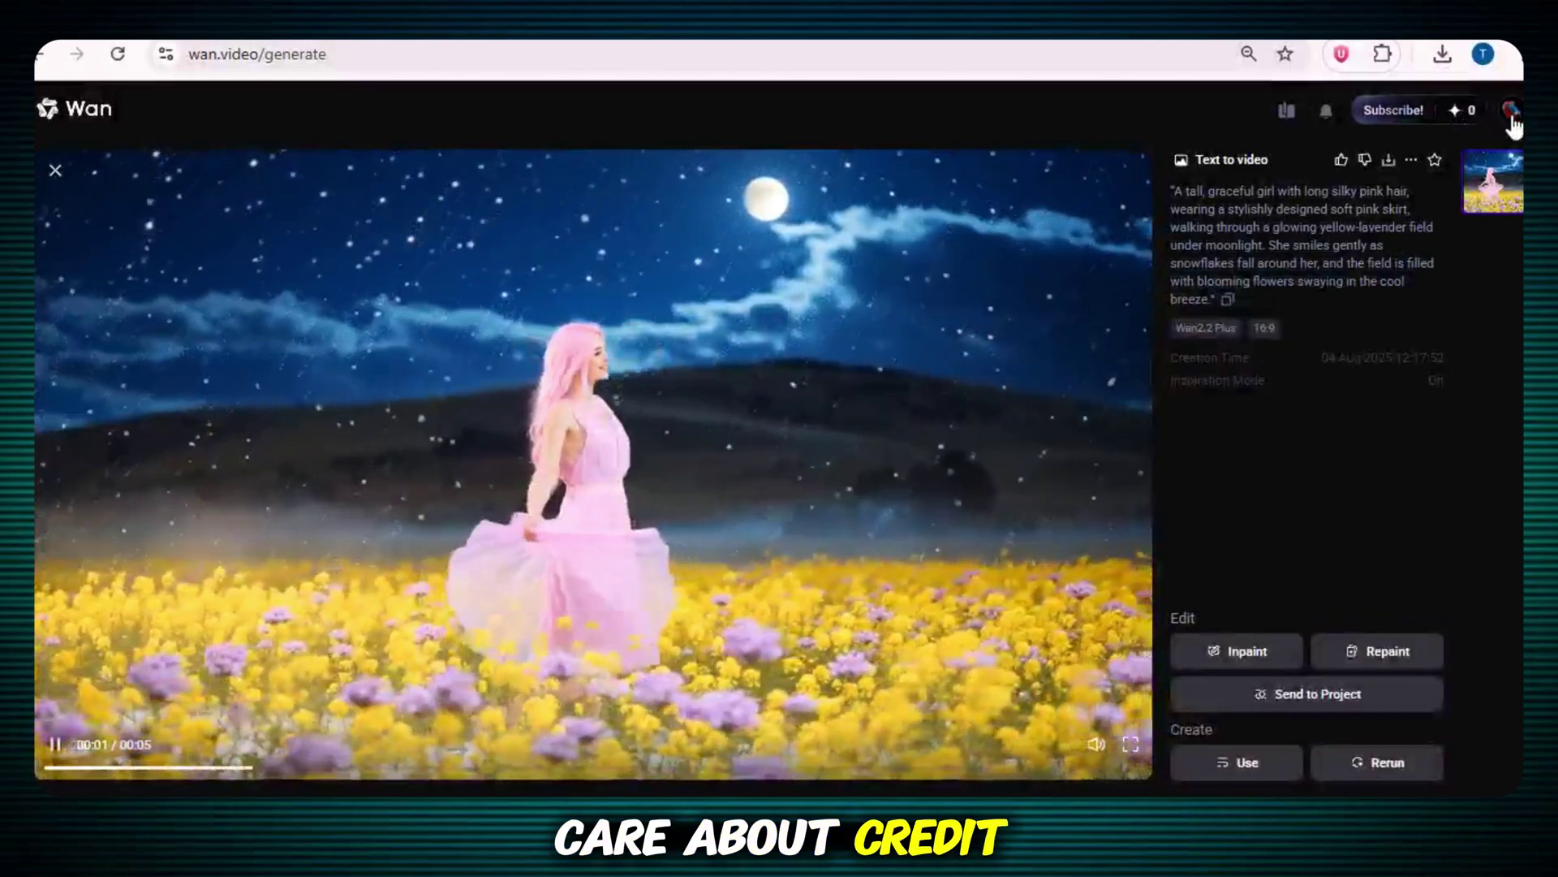
- Log out of the Wan account through the profile avatar menu
left_click(1509, 109)
left_click(1406, 487)
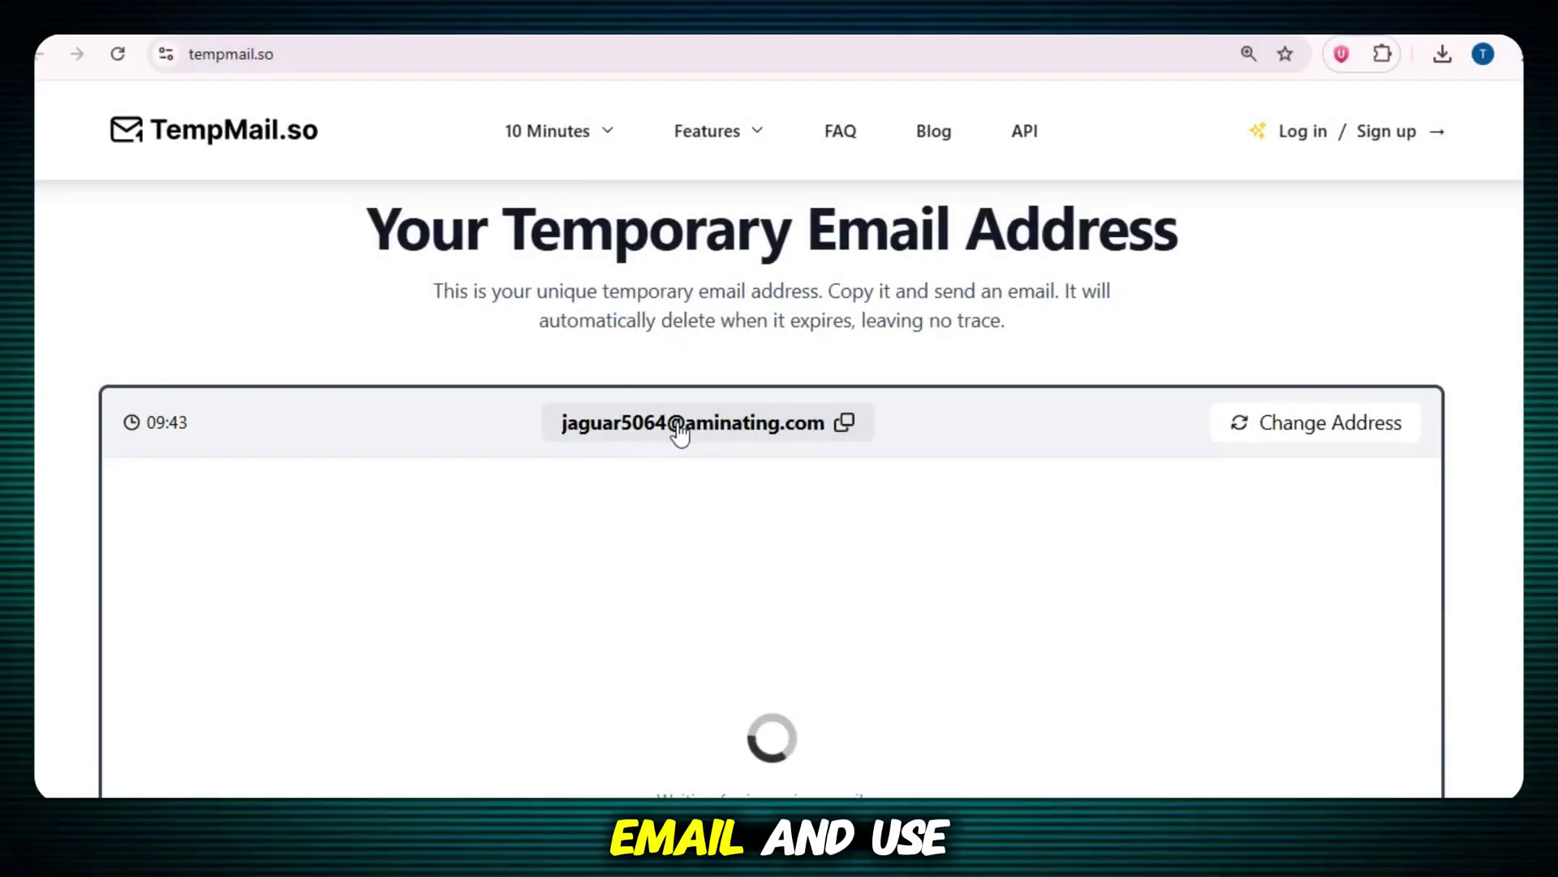
- Copy the fresh TempMail.so address for a new Wan sign-up
left_click(845, 424)
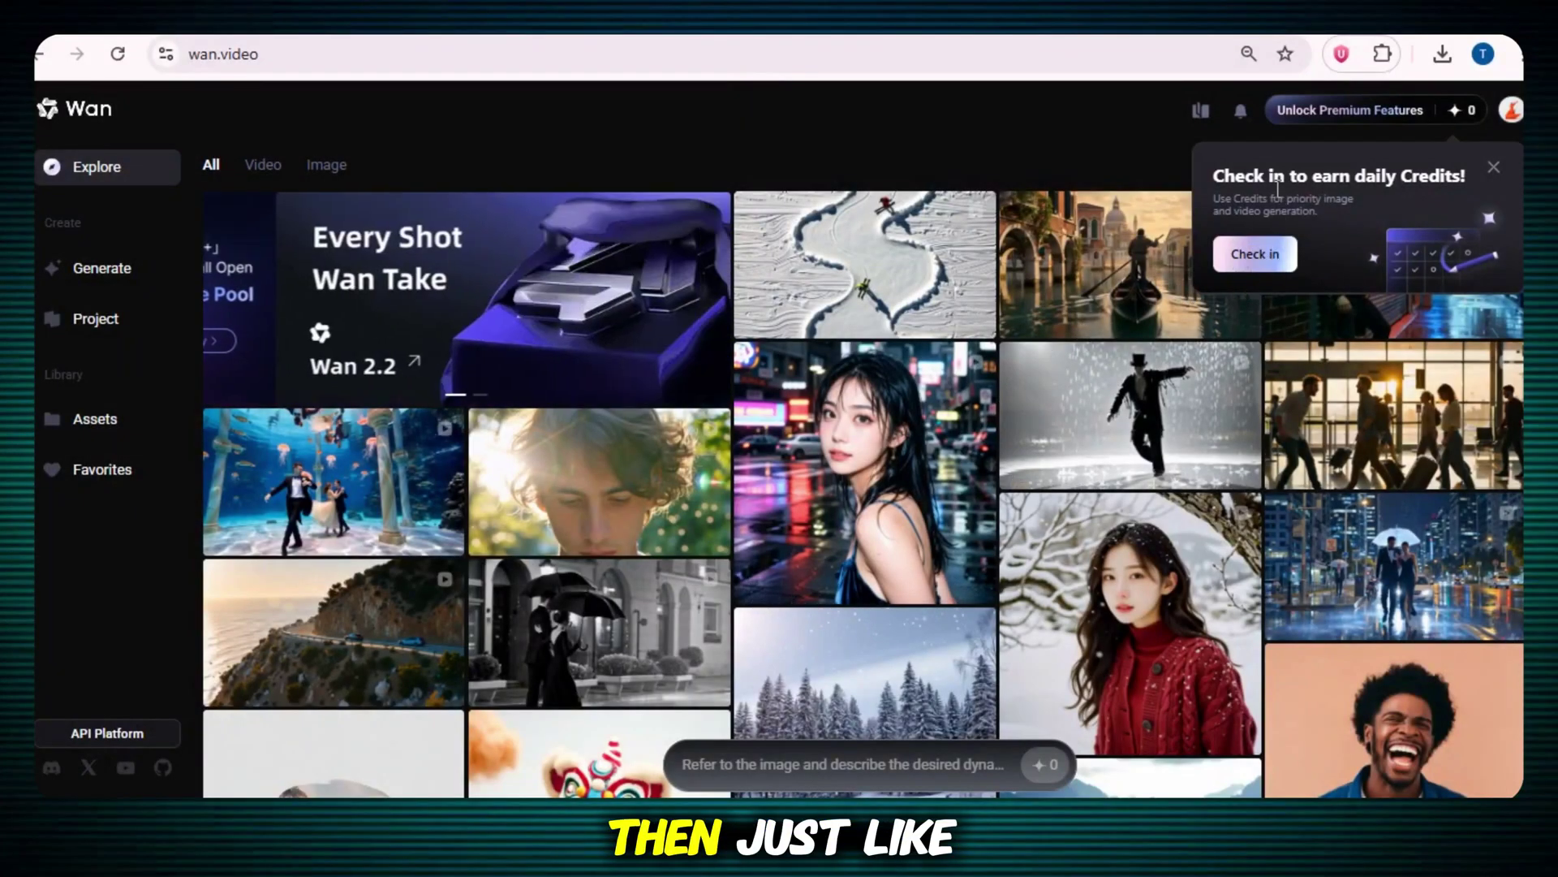
- Claim 10 check-in credits, switch to Text to Video, and paste the mouse-house prompt
left_click(1250, 258)
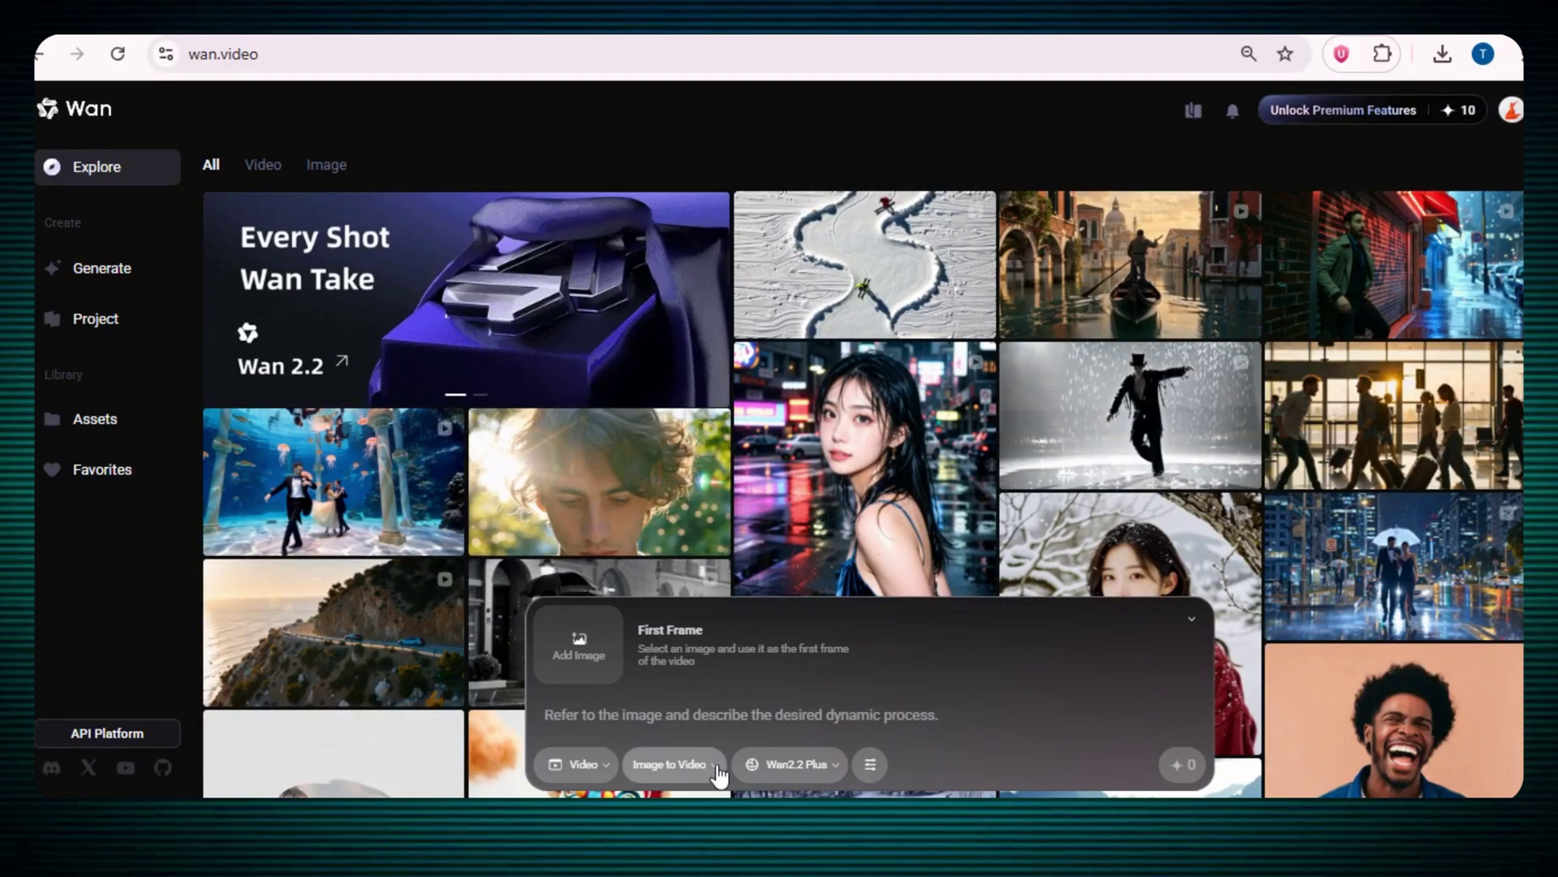
left_click(716, 769)
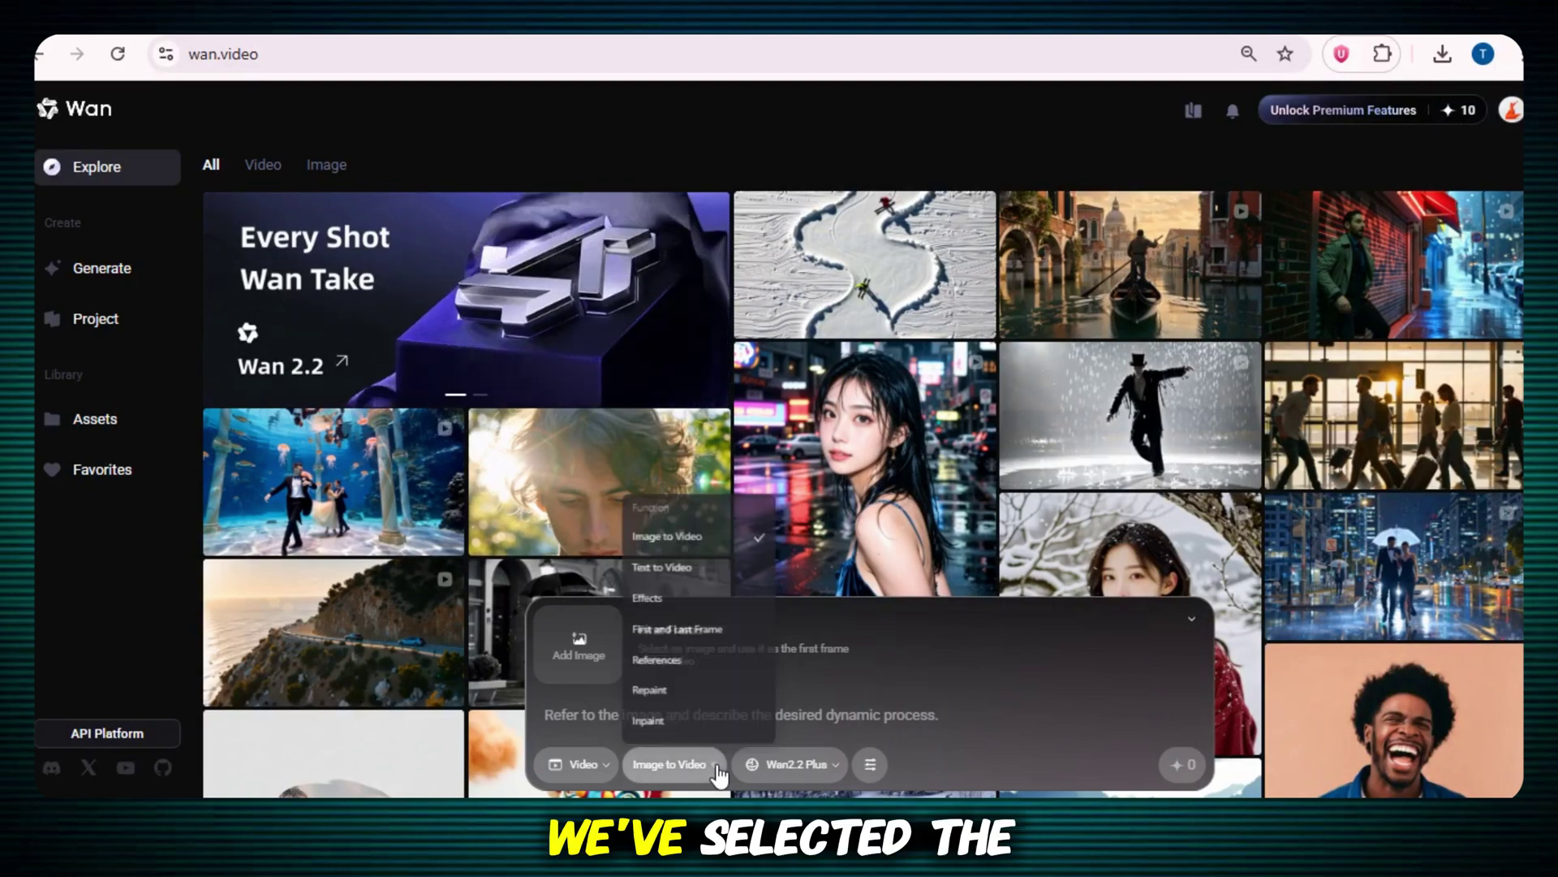
left_click(688, 562)
left_click(941, 764)
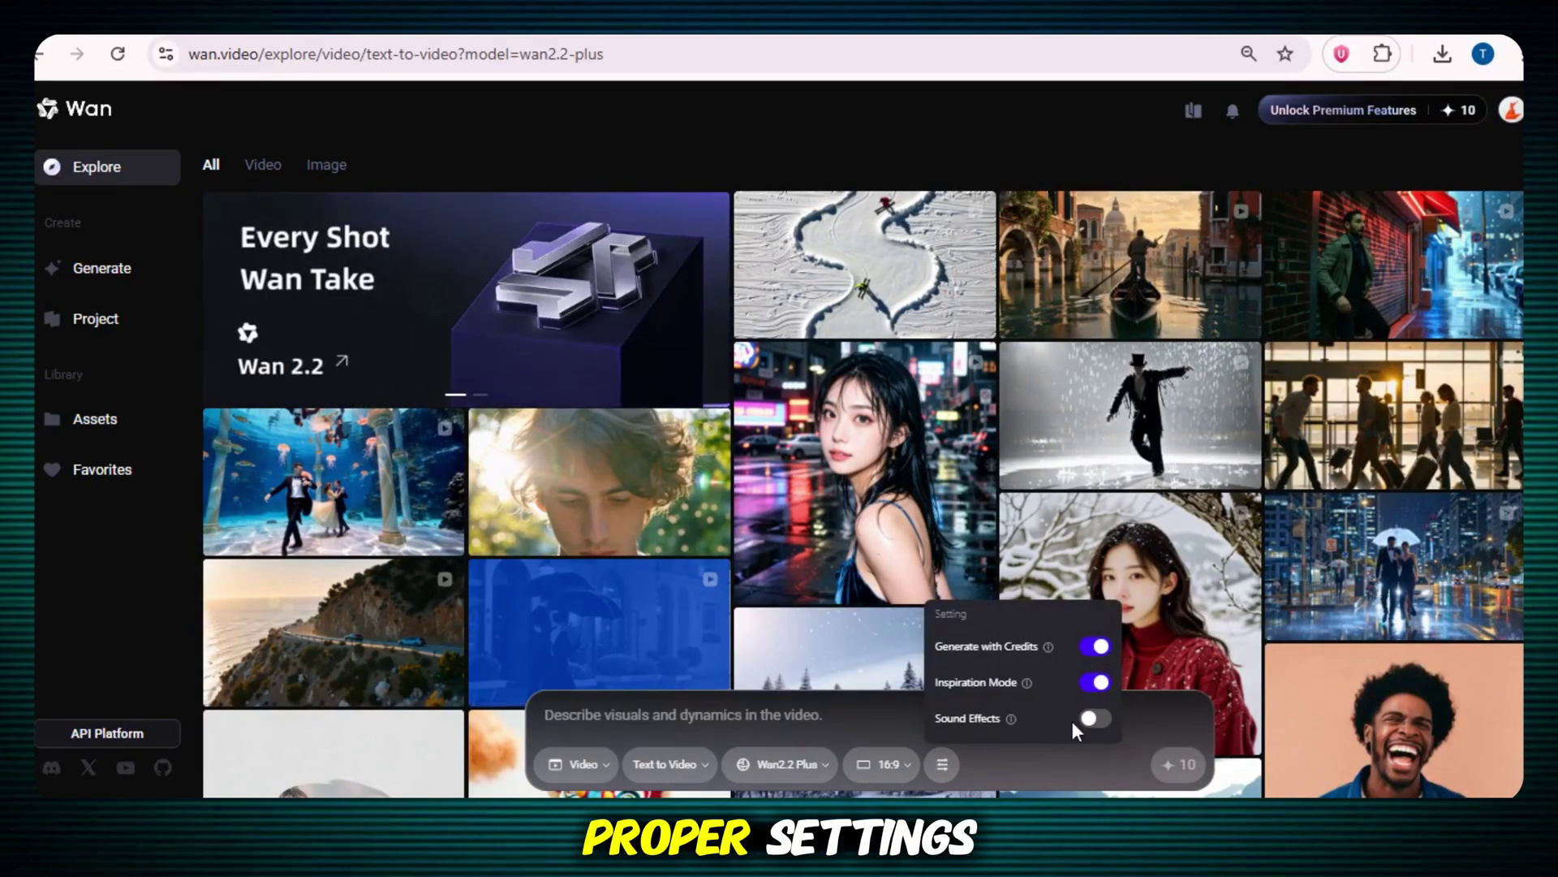
left_click(1148, 723)
right_click(583, 729)
left_click(623, 455)
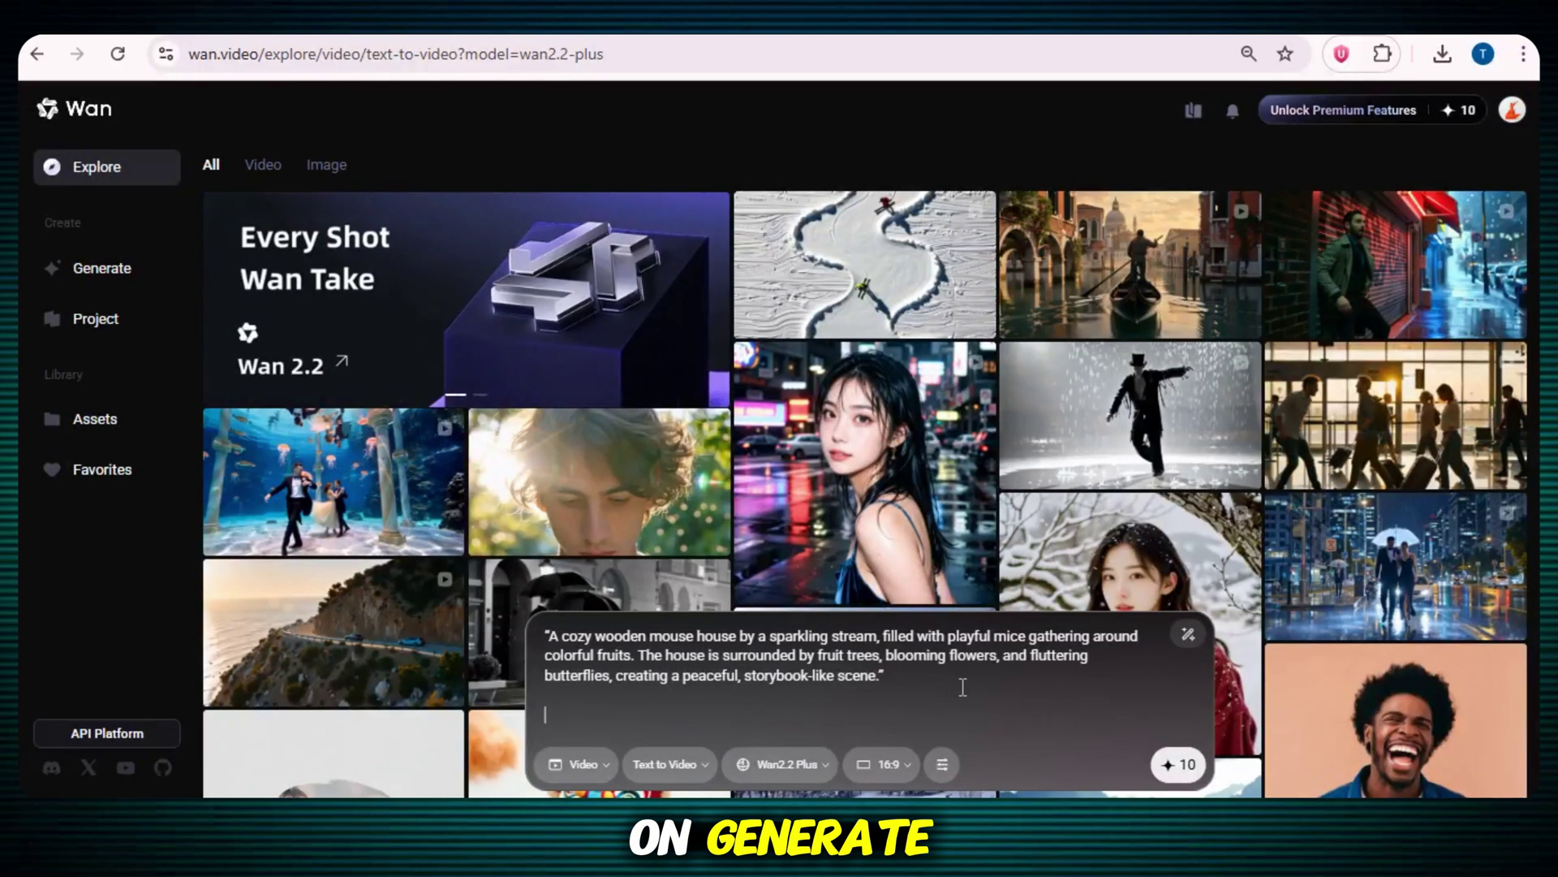
- Generate the storybook mouse-house video, then play it enlarged at full size
left_click(1175, 765)
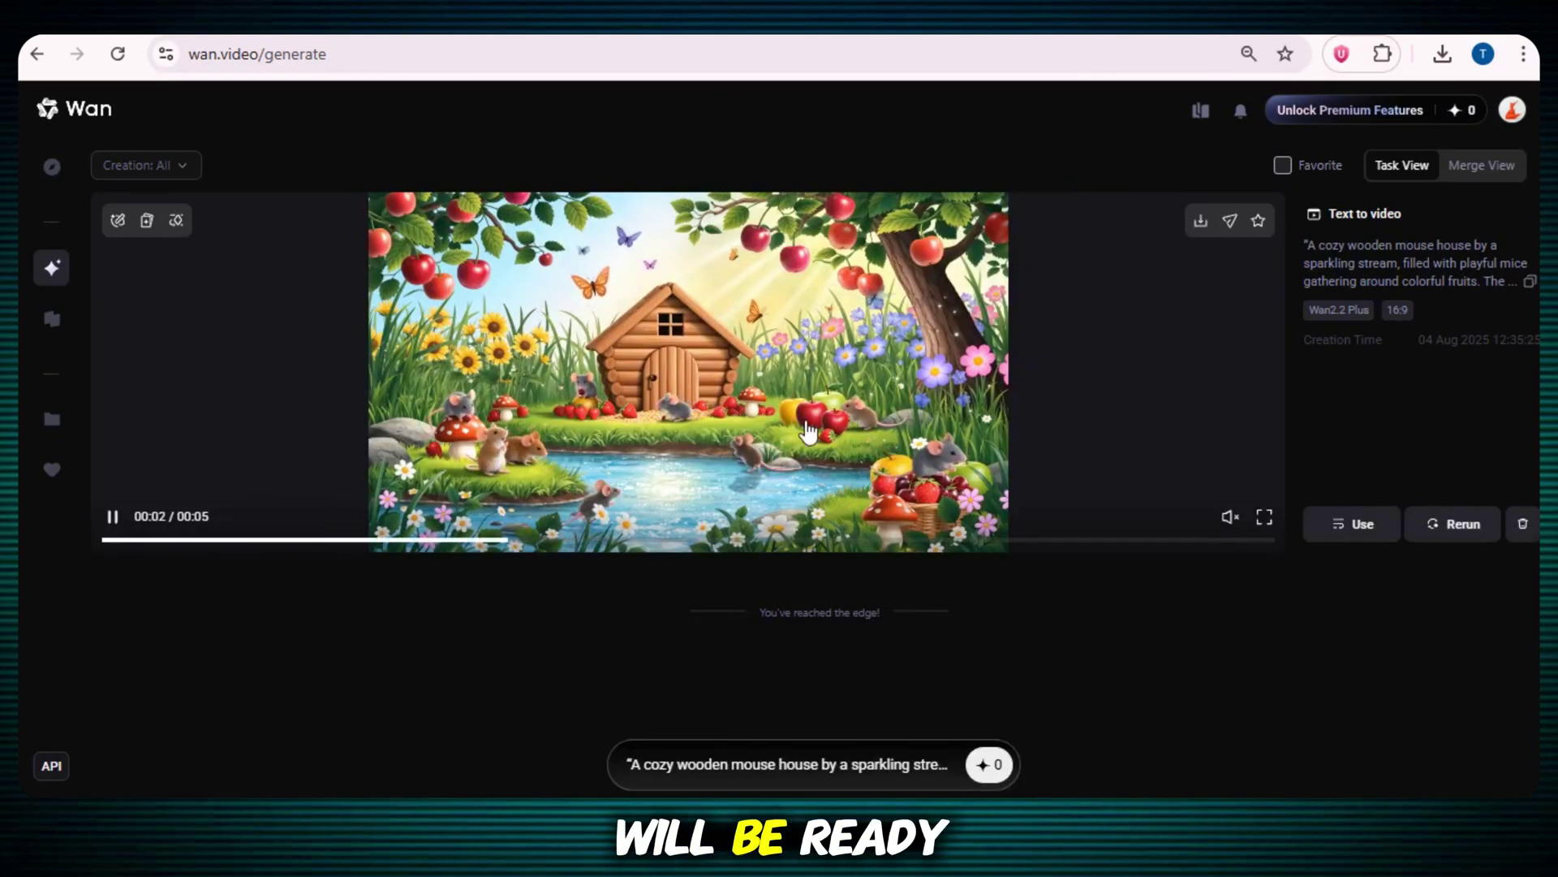
left_click(1265, 516)
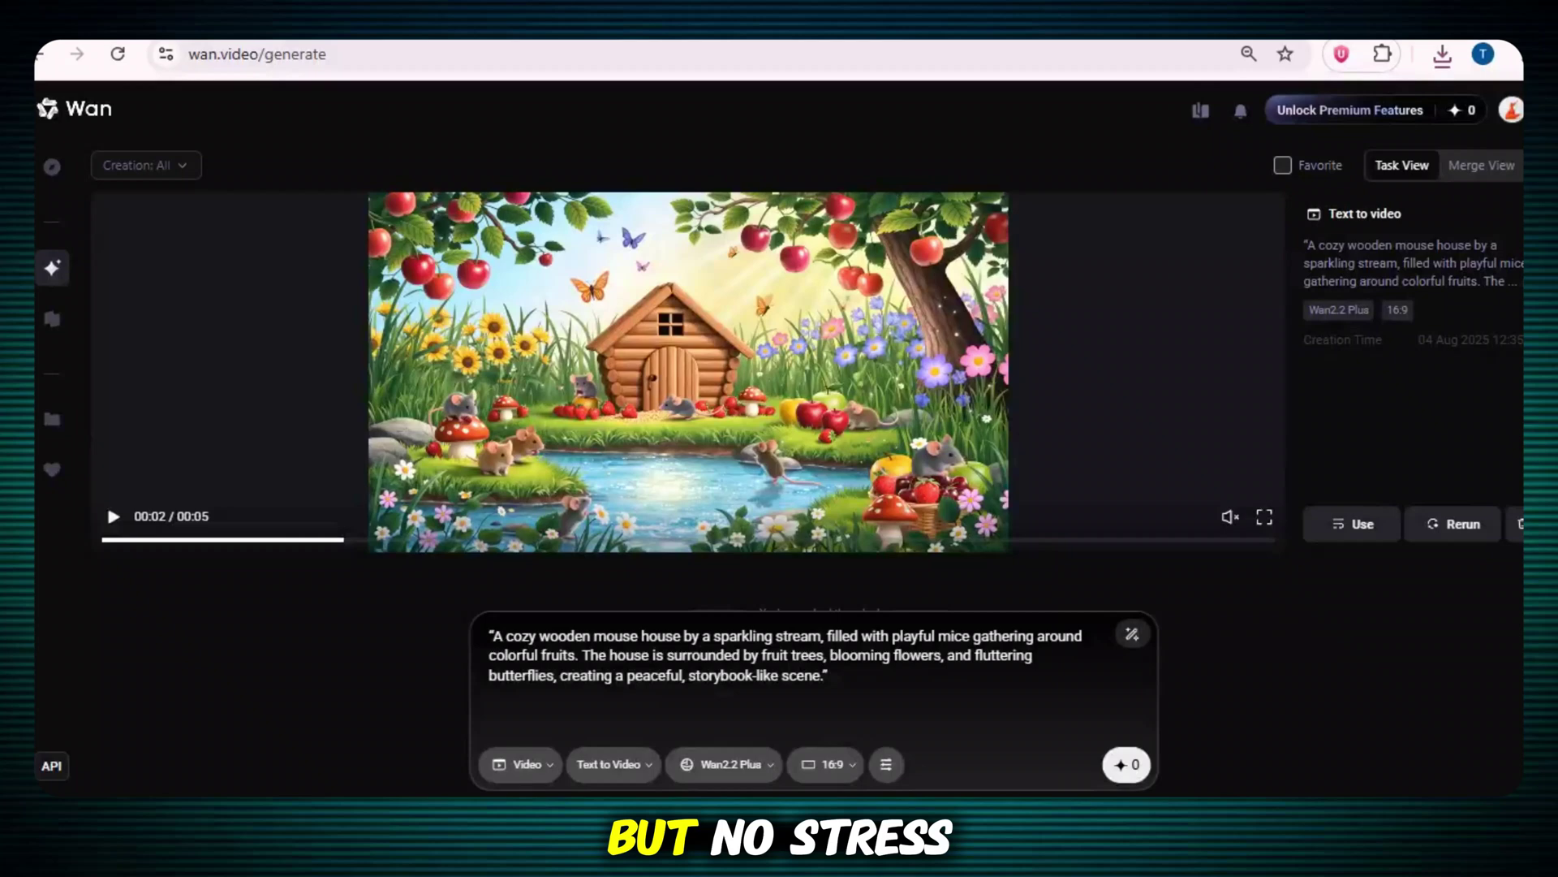
left_click(1514, 113)
- Choose Logout from the profile menu to prompt the logout confirmation
left_click(1410, 486)
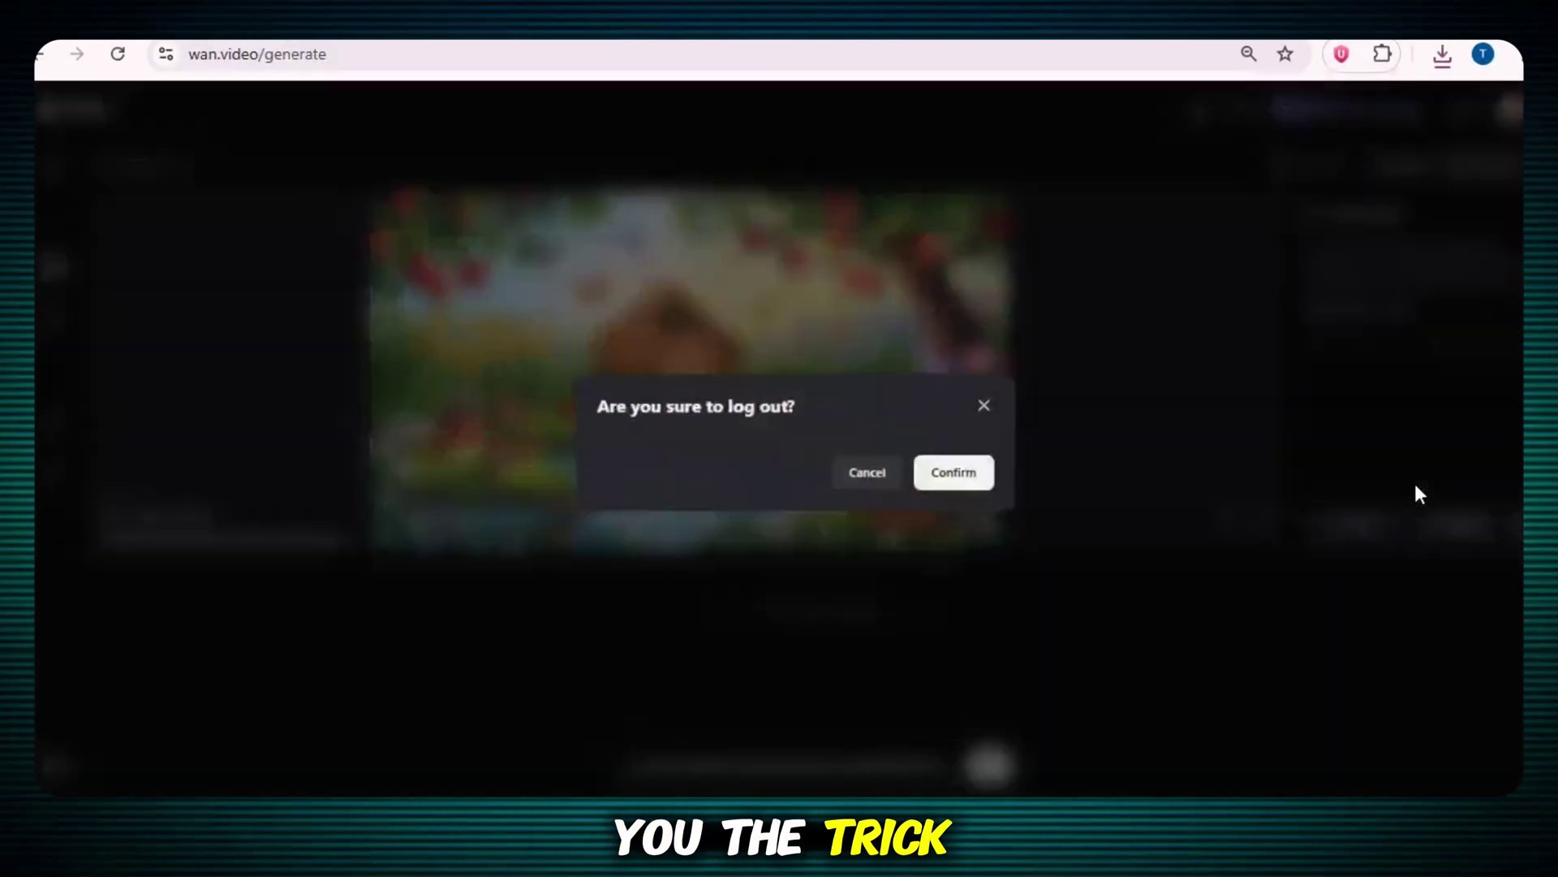